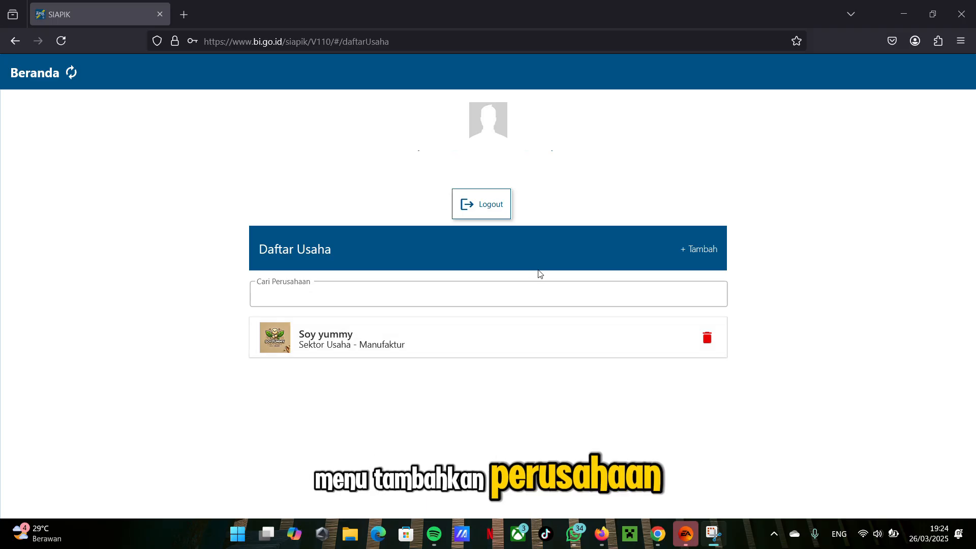
Step: Open the new company form for the Manufaktur business sector and review its logo, name, address and contact fields
click(687, 252)
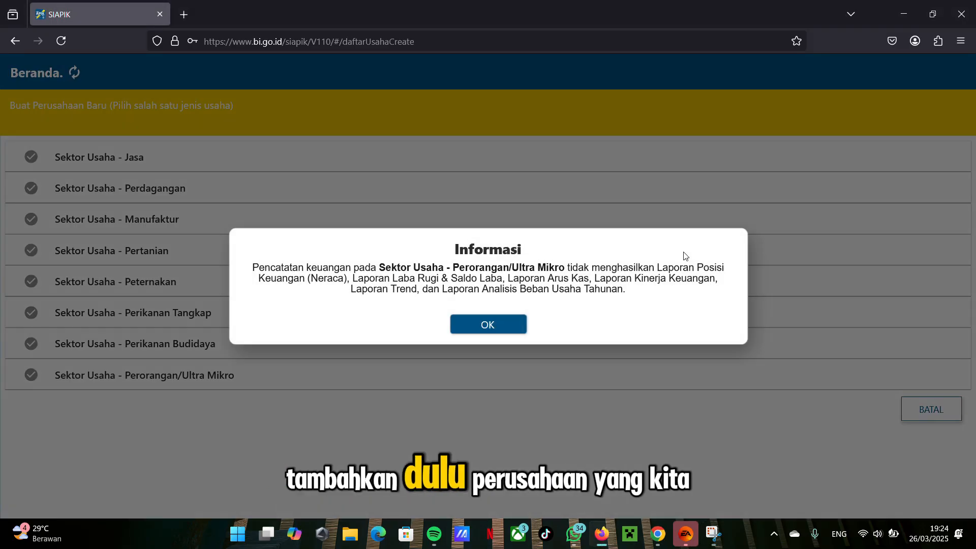
click(498, 326)
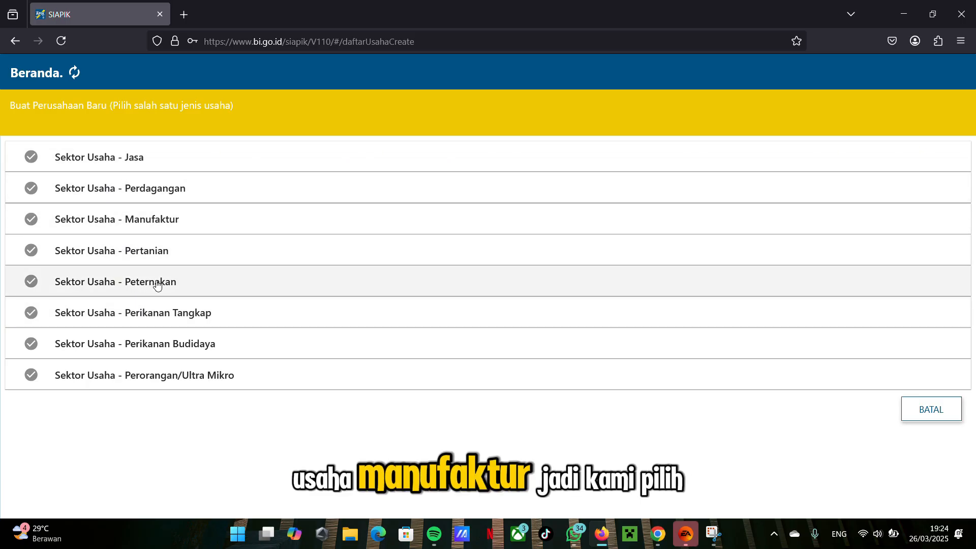
click(151, 222)
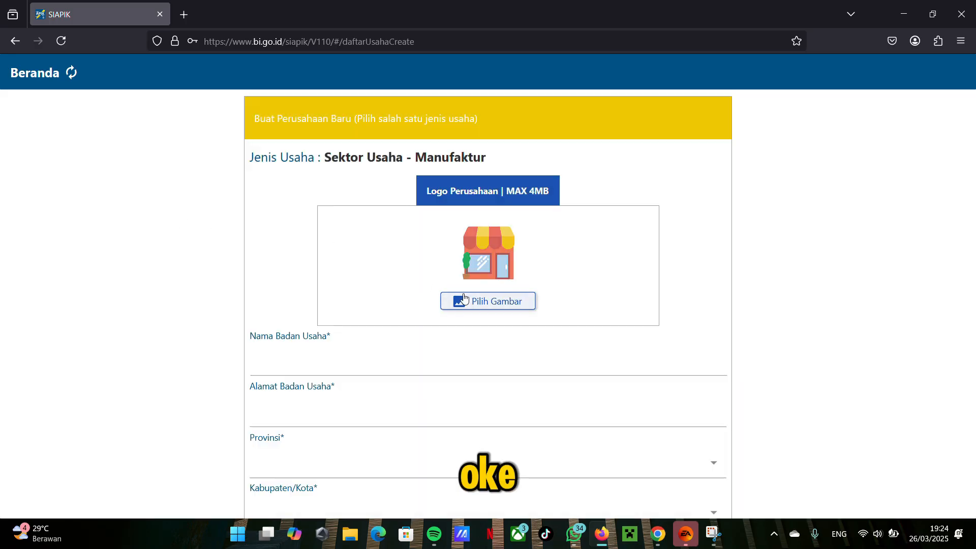
scroll(464, 291, down, 3)
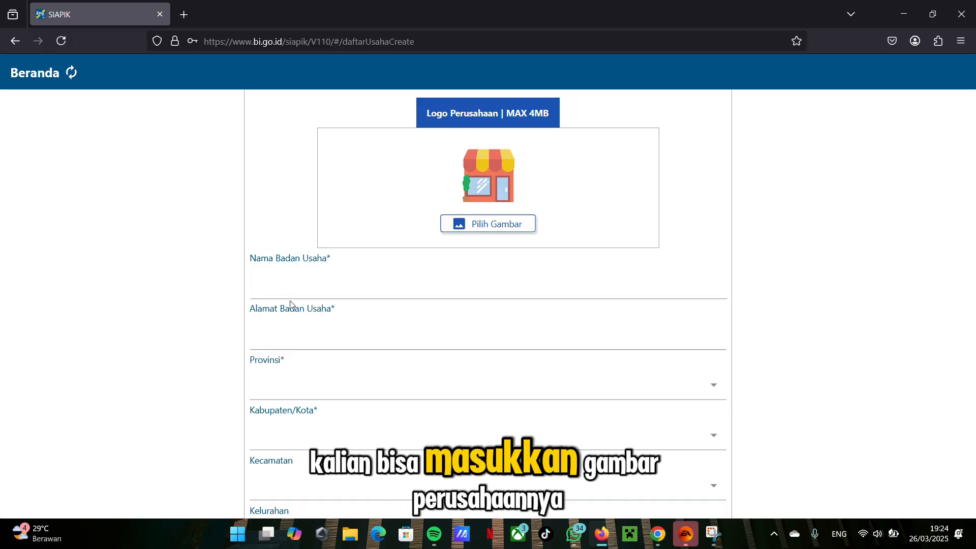
scroll(286, 305, down, 2)
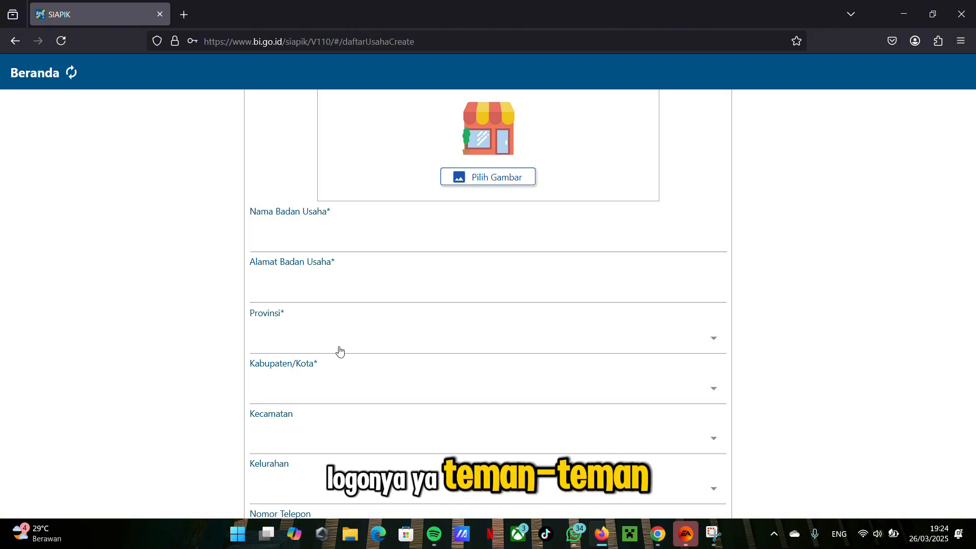
scroll(339, 348, down, 6)
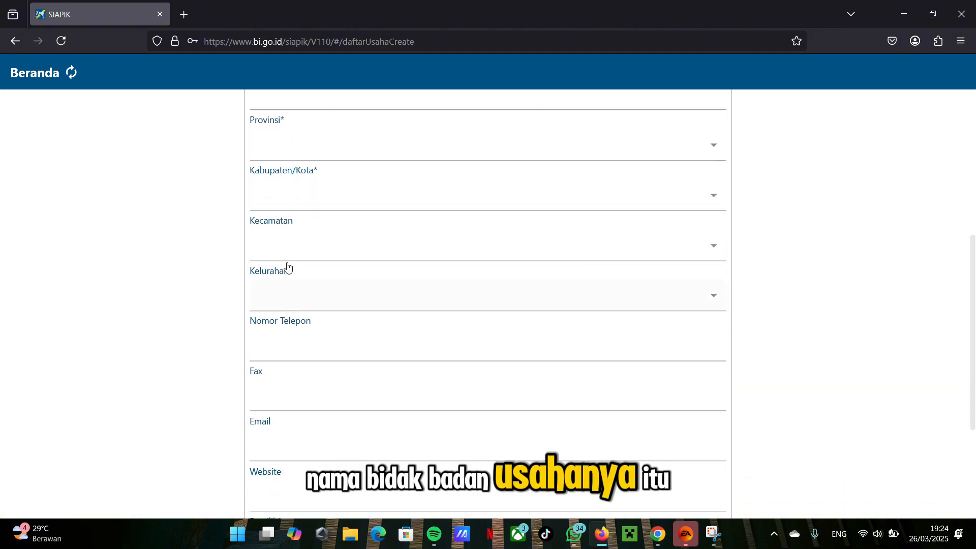
scroll(274, 376, down, 4)
scroll(271, 366, up, 4)
scroll(272, 368, up, 10)
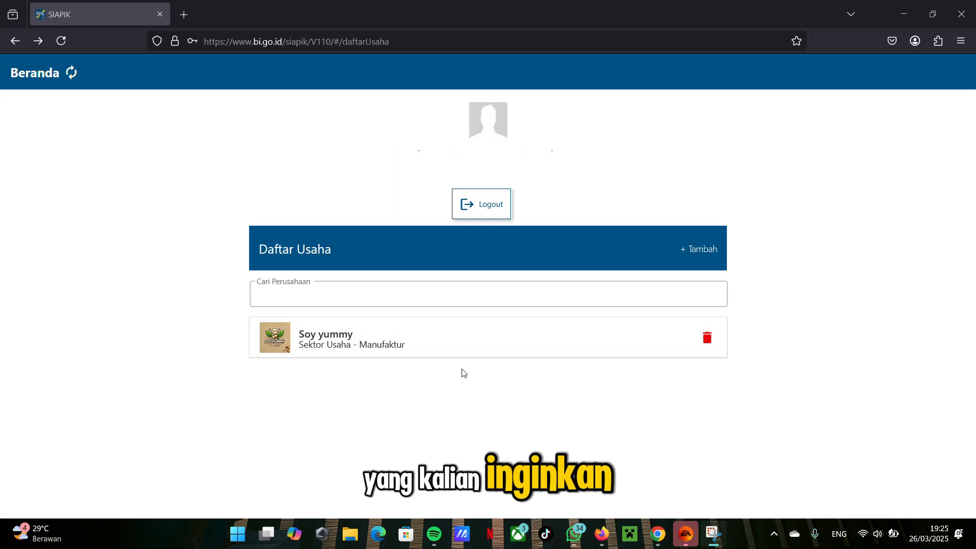
Step: Open the Soy yummy business and save an opening balance of Rp 20.000.000 for the Kas account in Data Saldo Awal
click(378, 349)
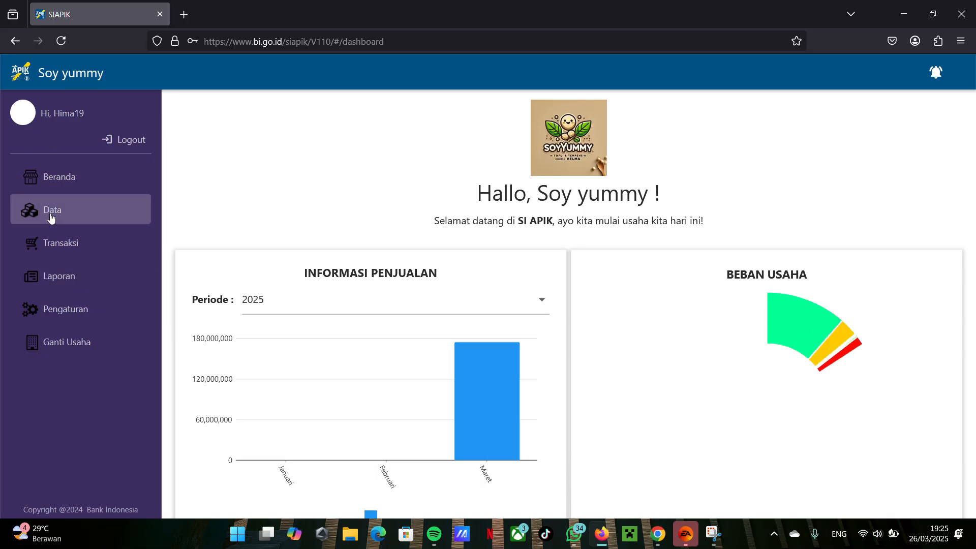
click(78, 213)
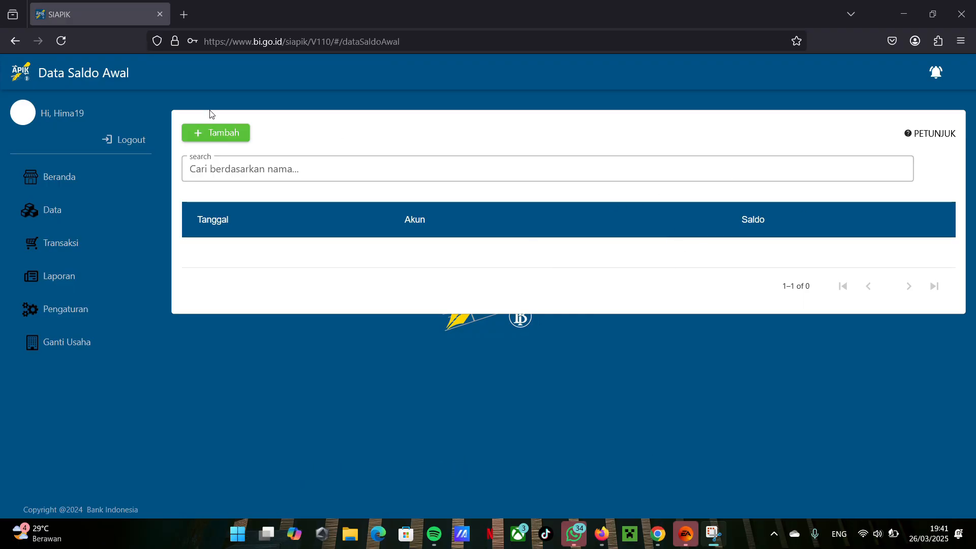
click(212, 135)
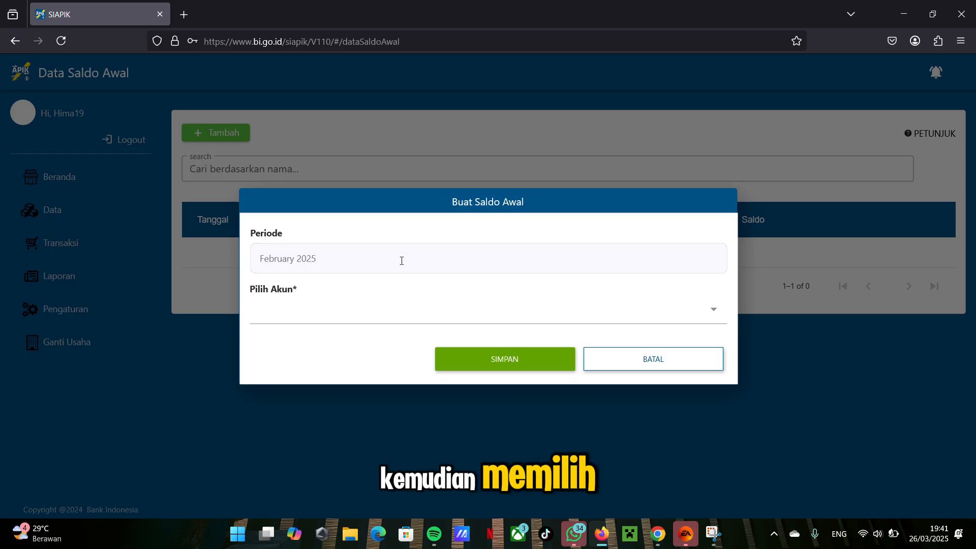
click(392, 313)
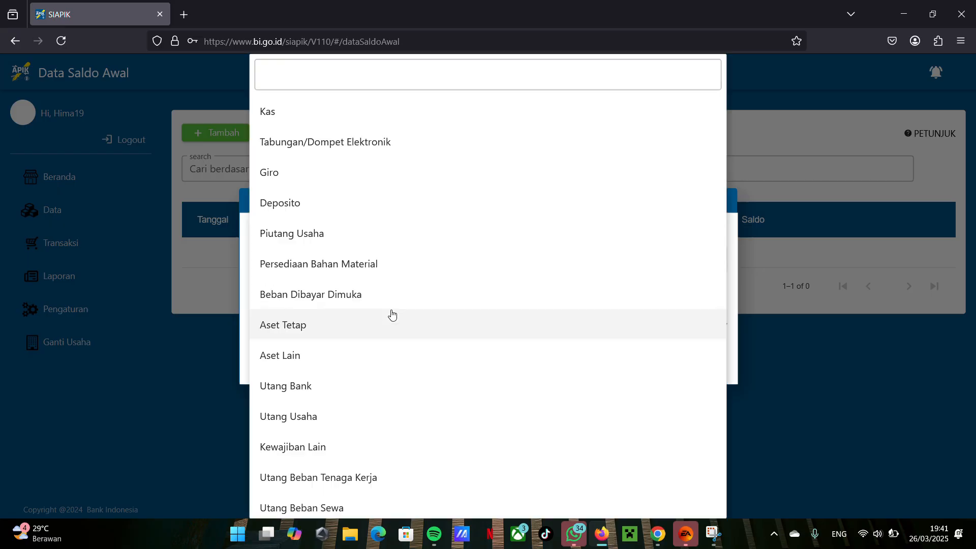
click(307, 118)
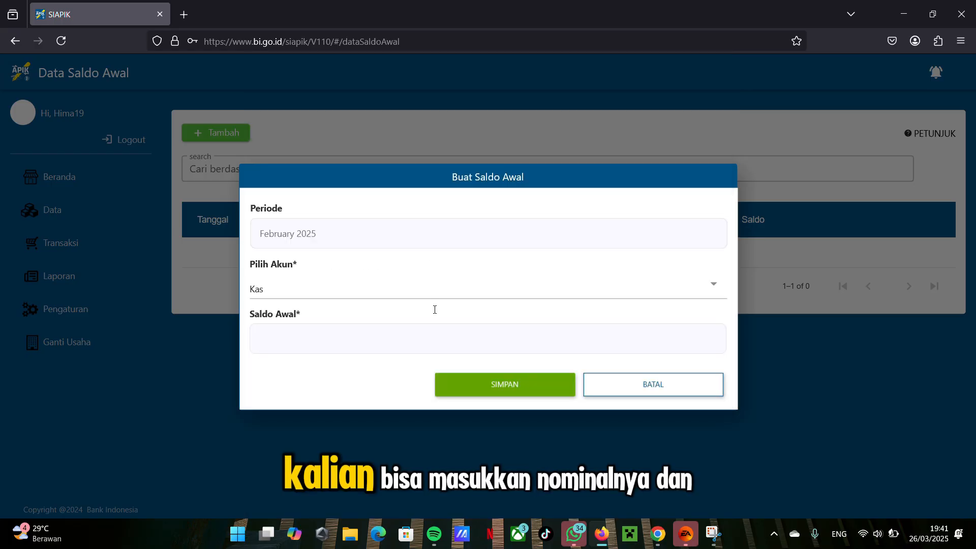
click(371, 341)
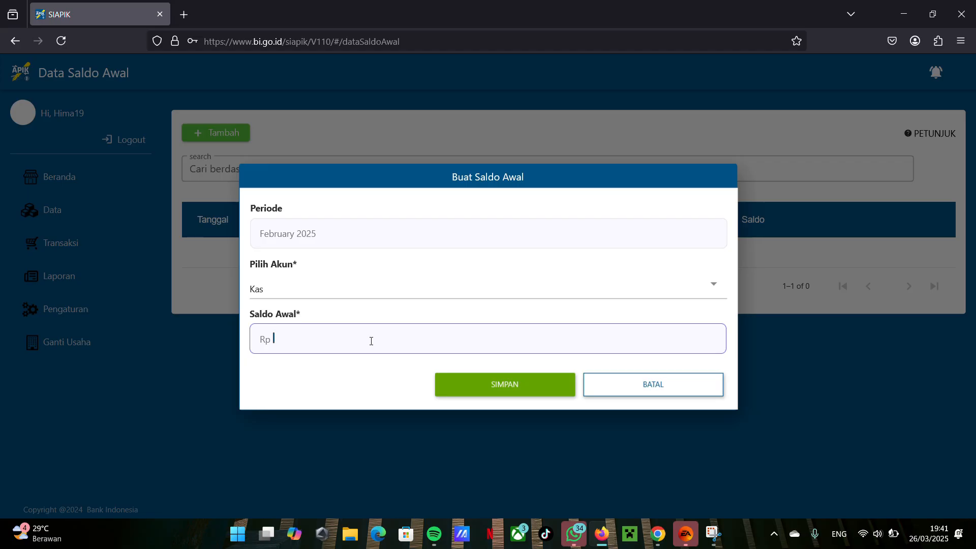
text(20.000.000)
click(466, 391)
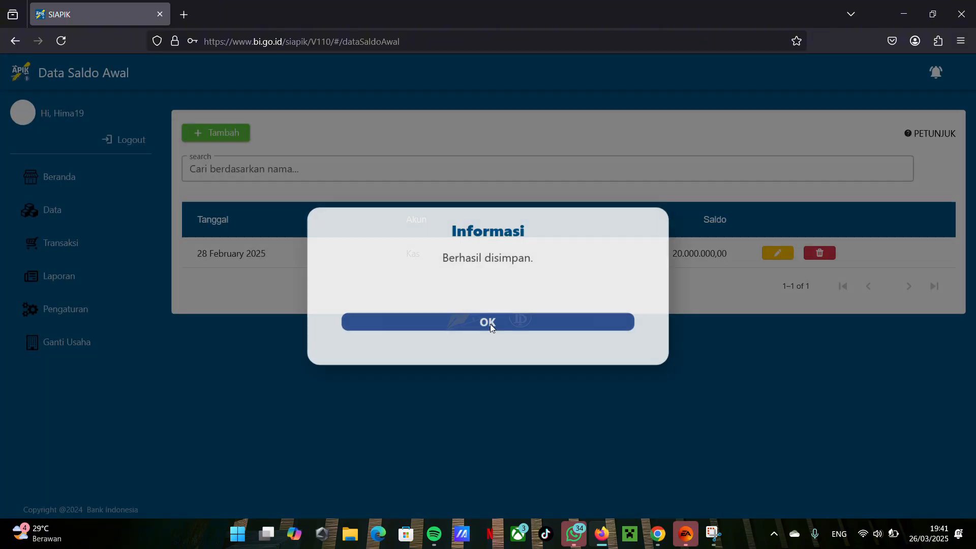
click(490, 324)
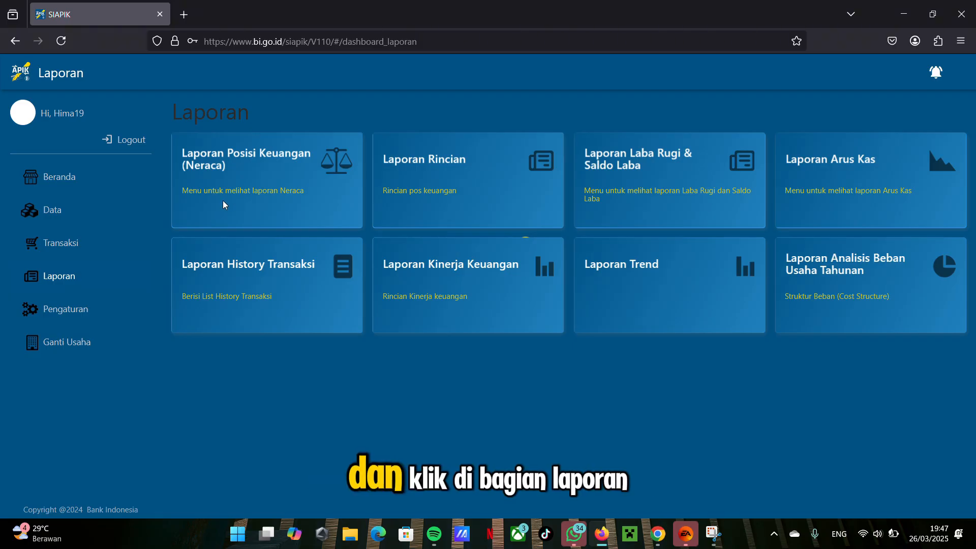
Step: Generate the monthly Laporan Posisi Keuangan (Neraca) for Februari 2025
click(222, 202)
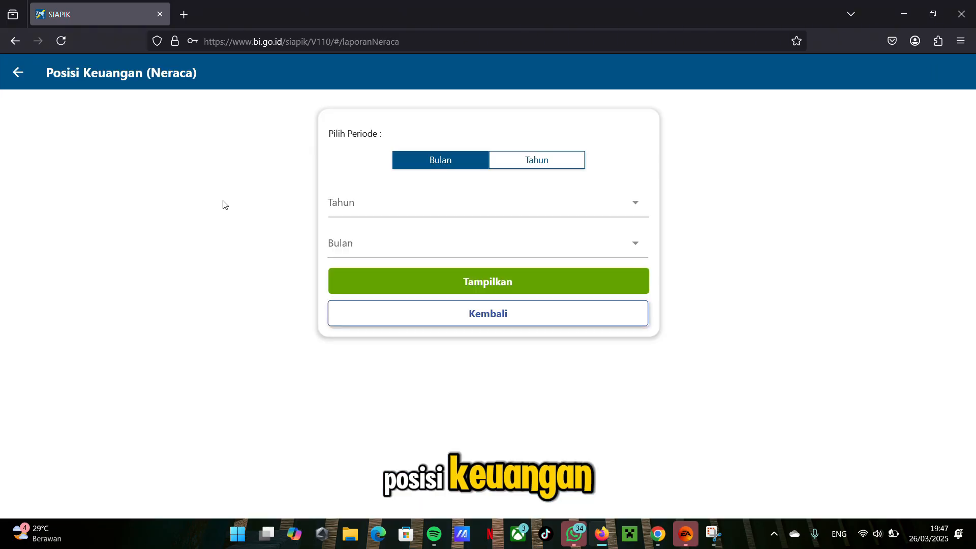
click(367, 205)
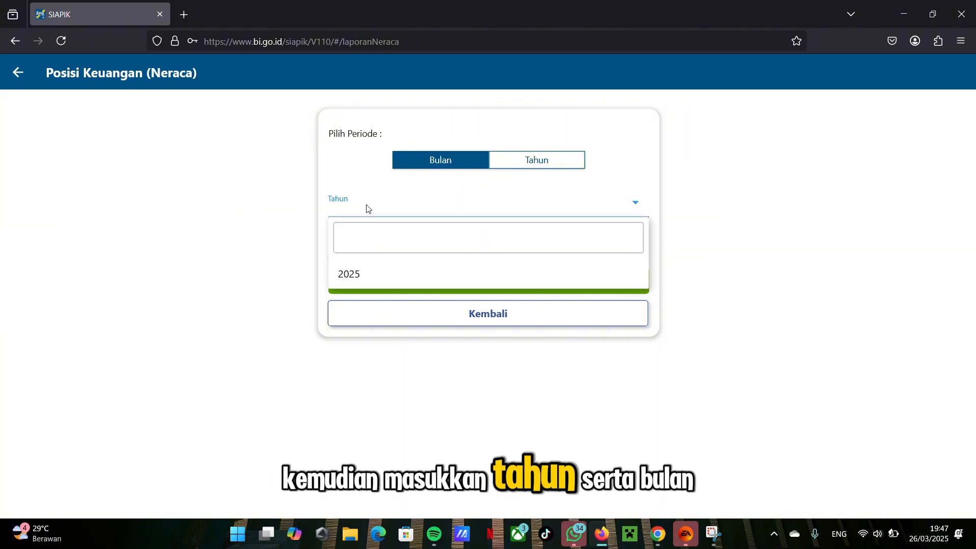
click(390, 275)
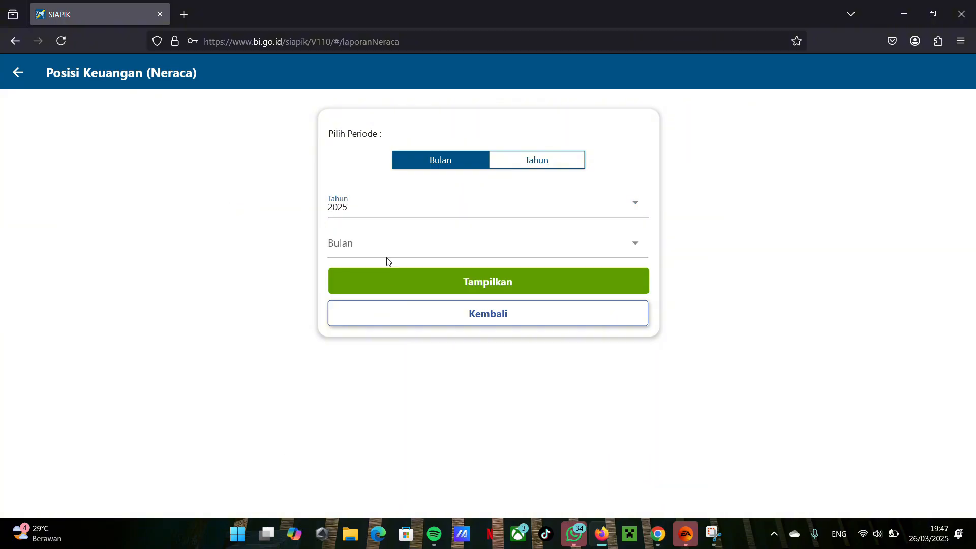
click(382, 243)
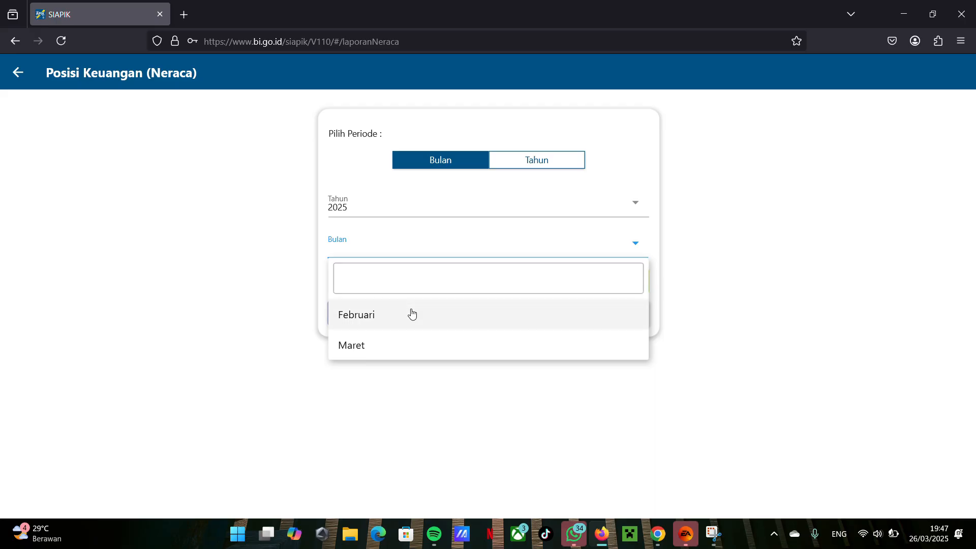
click(411, 314)
click(397, 283)
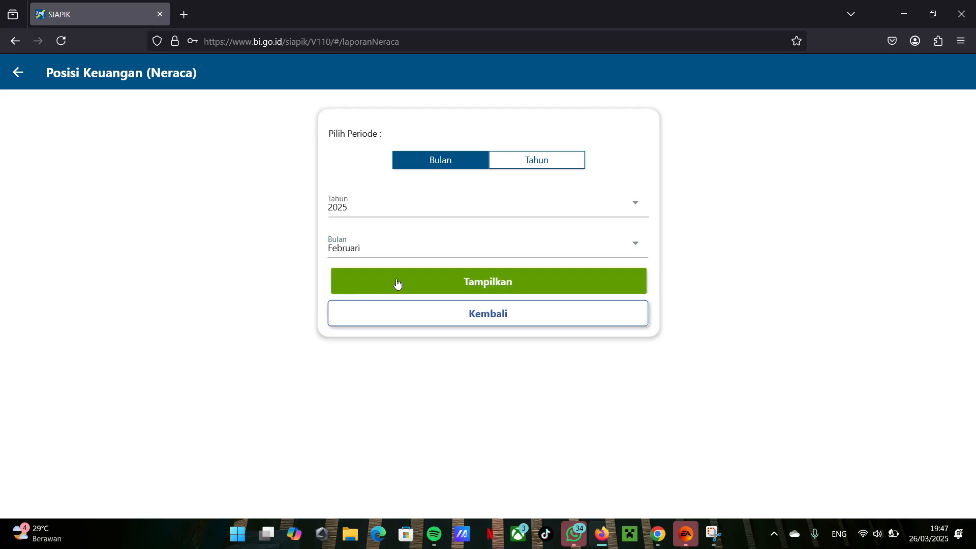
Step: Examine the Aset, Kewajiban and Modal sections of the balance sheet report
scroll(474, 279, down, 3)
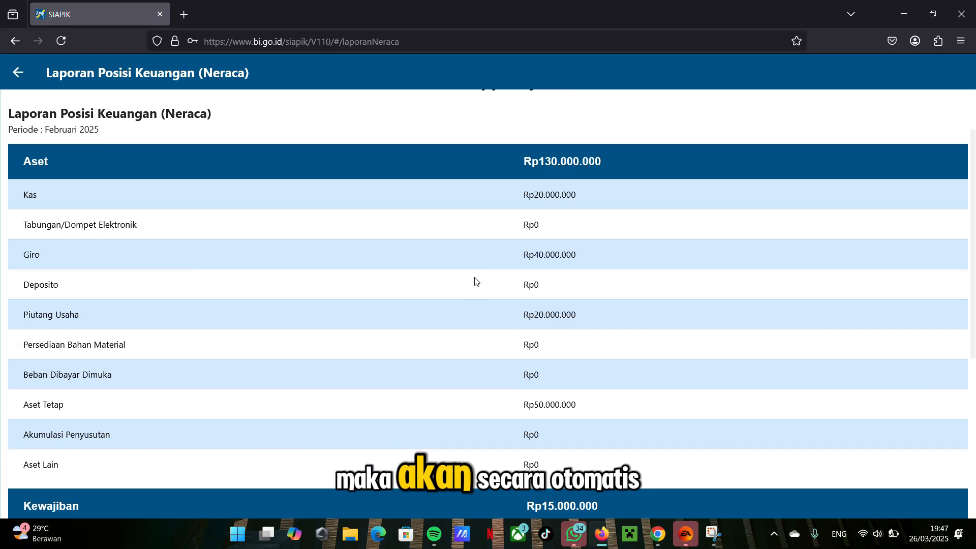
scroll(475, 281, down, 3)
scroll(476, 281, up, 8)
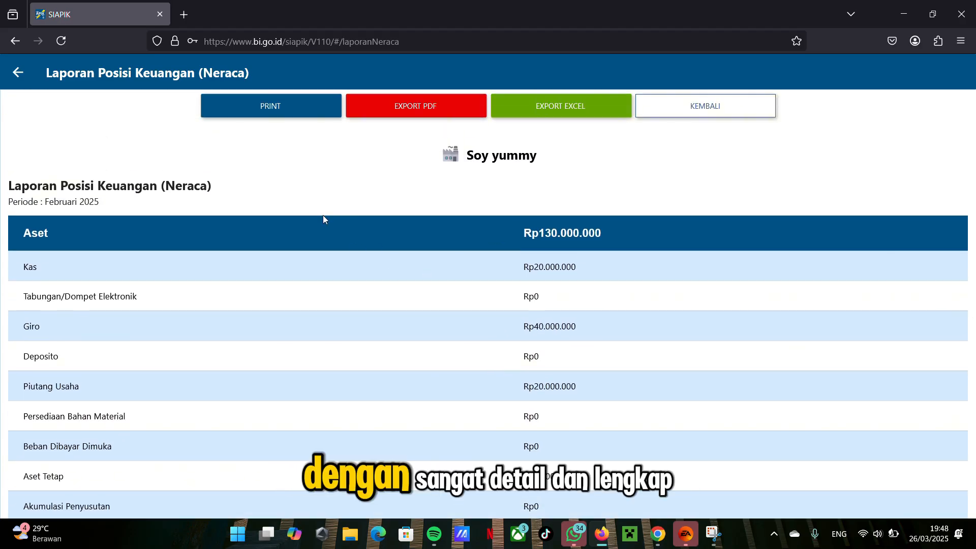
scroll(428, 235, down, 1)
scroll(428, 234, down, 2)
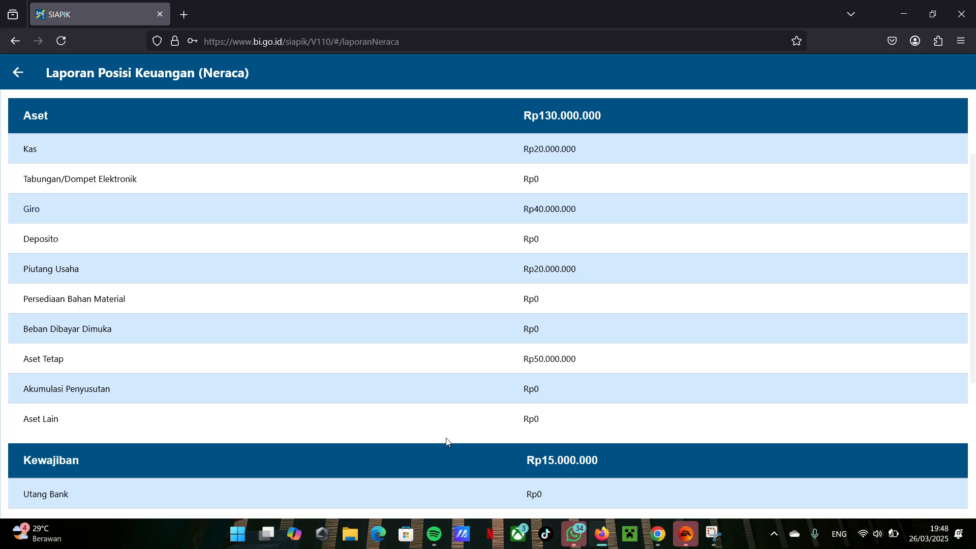
scroll(446, 441, down, 2)
scroll(447, 441, down, 2)
scroll(446, 432, down, 1)
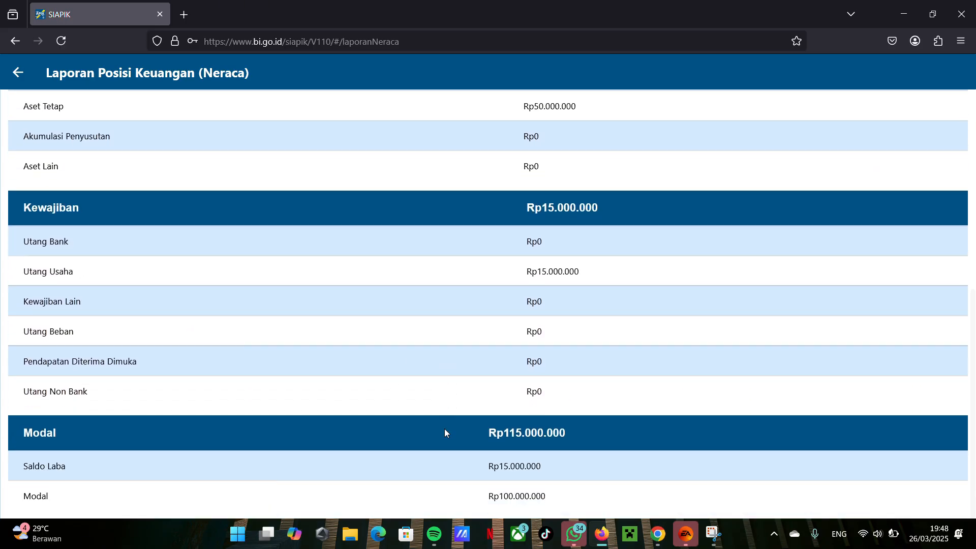
scroll(445, 432, up, 3)
scroll(445, 432, down, 3)
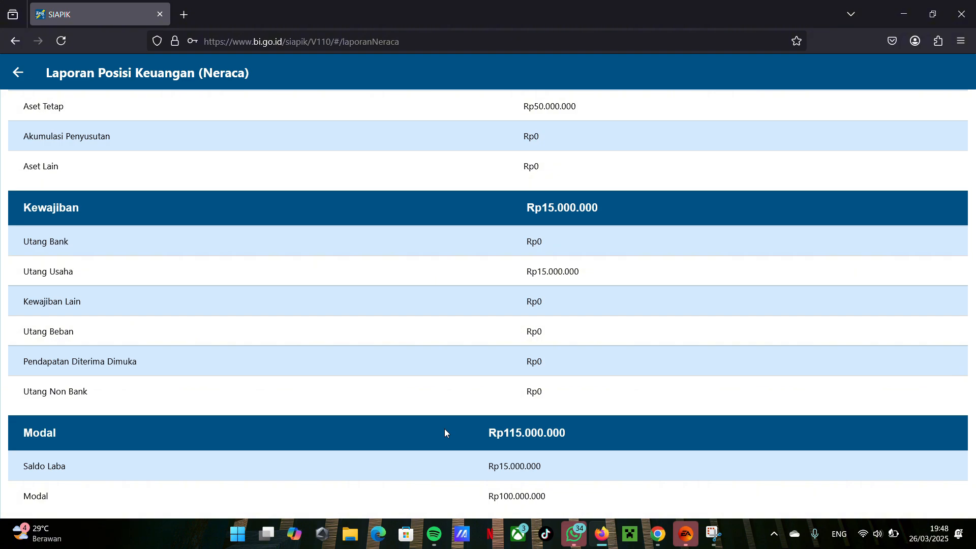
scroll(444, 432, up, 7)
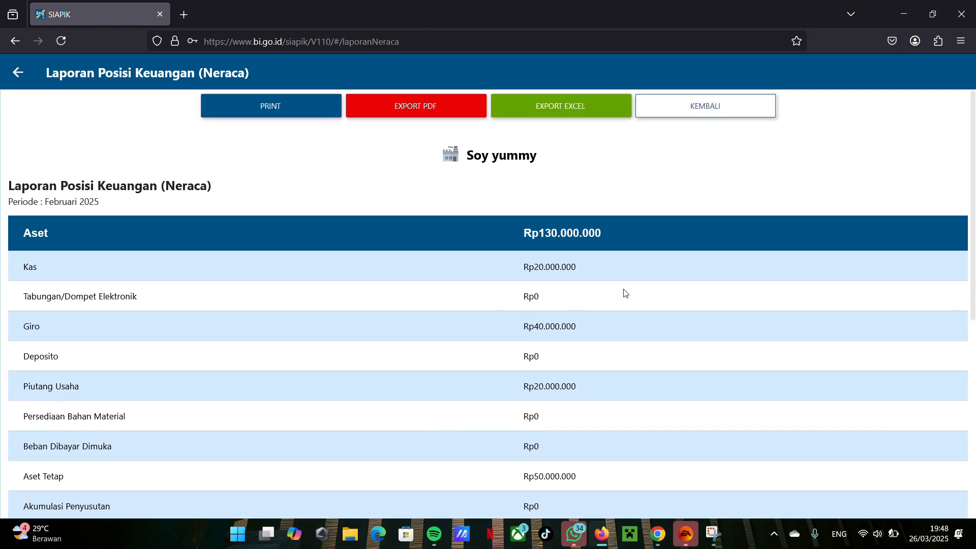
scroll(327, 341, down, 2)
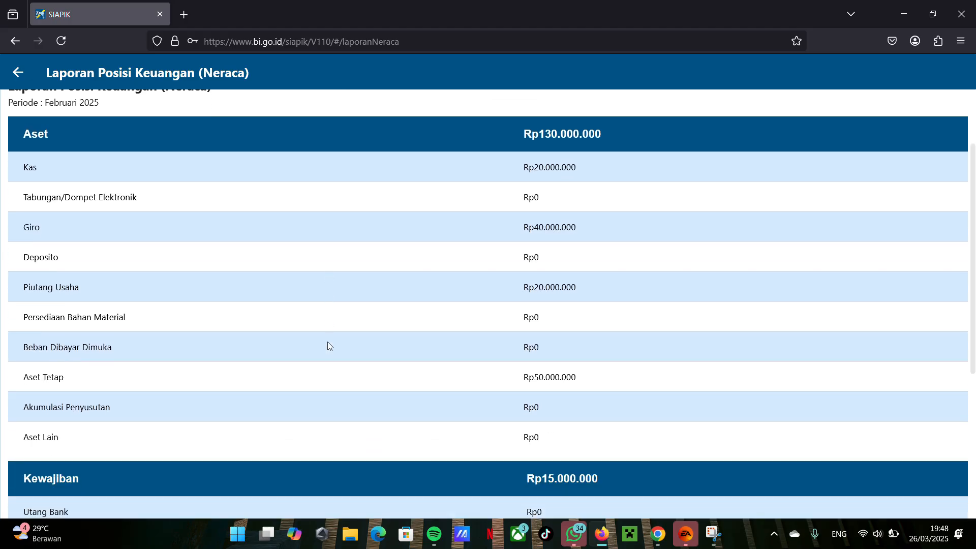
scroll(327, 342, up, 2)
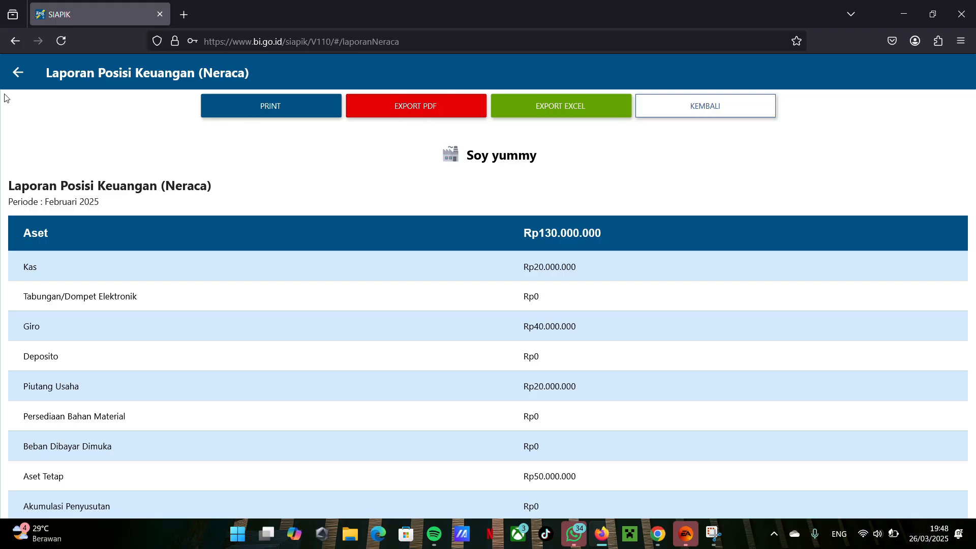
Step: Leave the balance sheet report and open the modal uang entry form from the Modal receipts in Transaksi
click(18, 72)
click(18, 71)
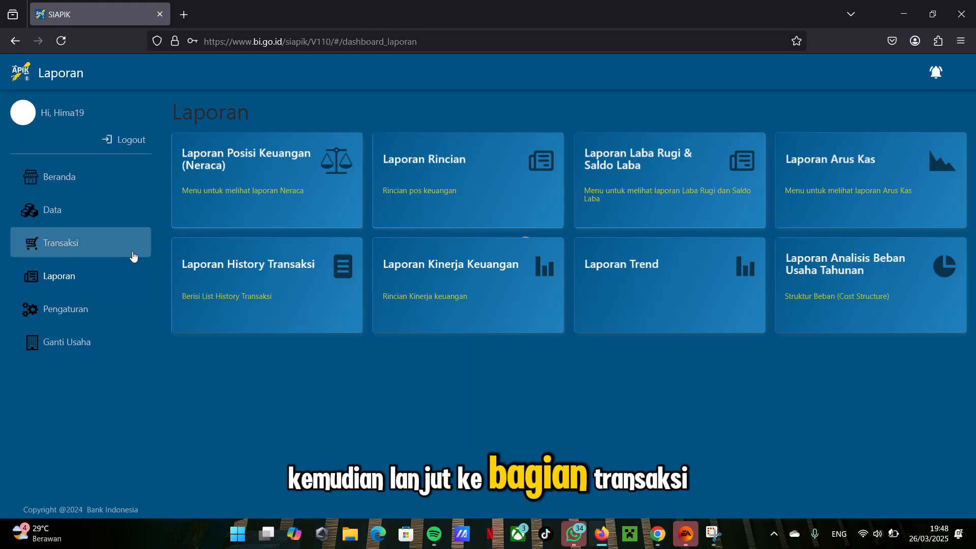
click(121, 248)
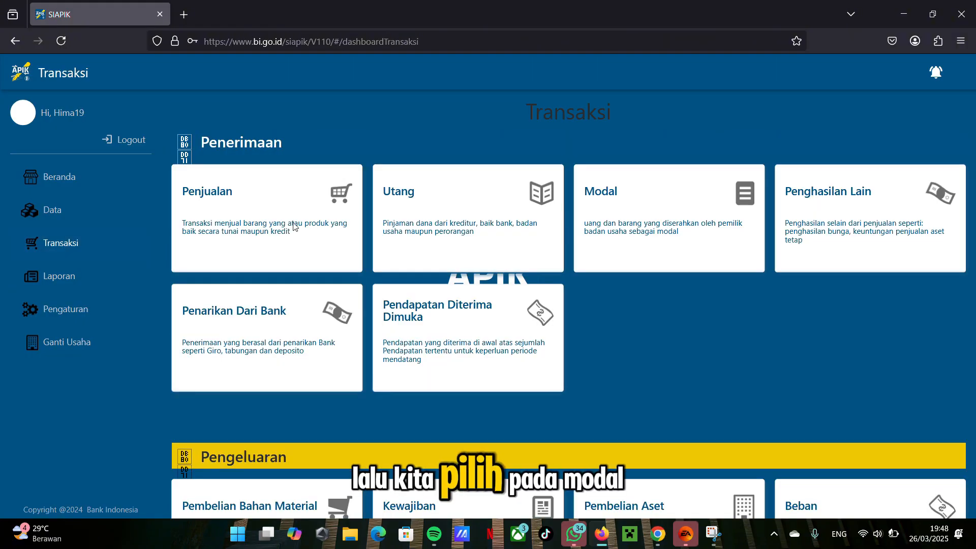
scroll(293, 226, down, 5)
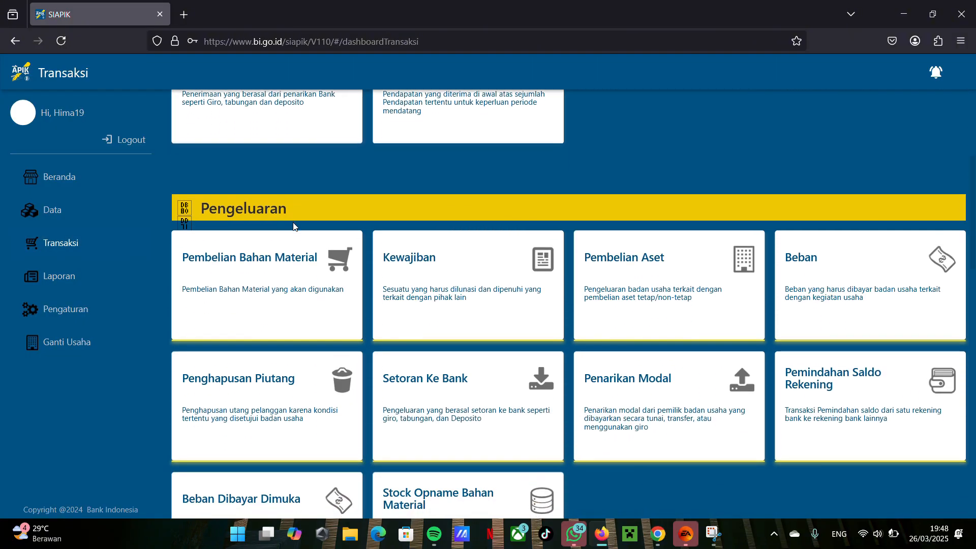
scroll(293, 223, up, 5)
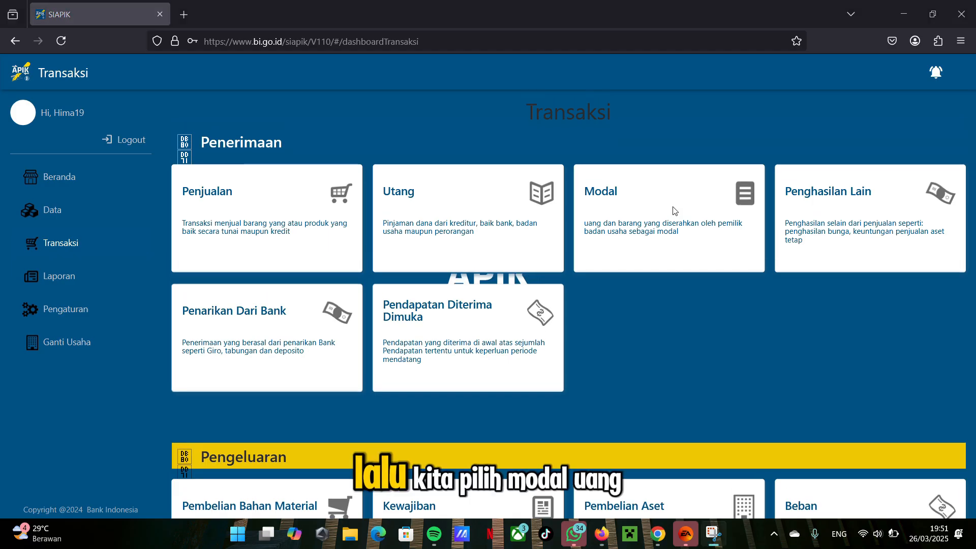
click(674, 210)
click(227, 180)
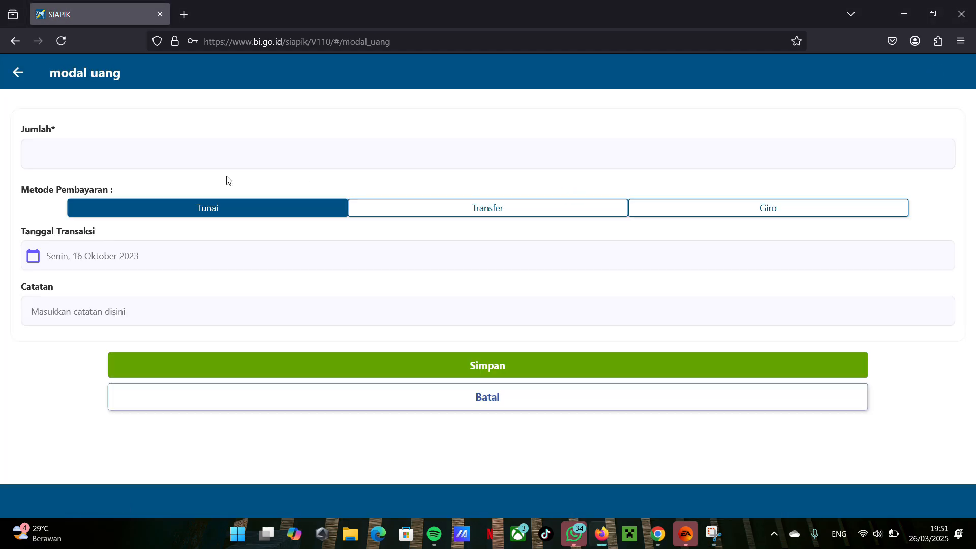
Step: Record and save a cash (Tunai) capital contribution of Rp 150.000.000 dated 01-03-2025
click(126, 250)
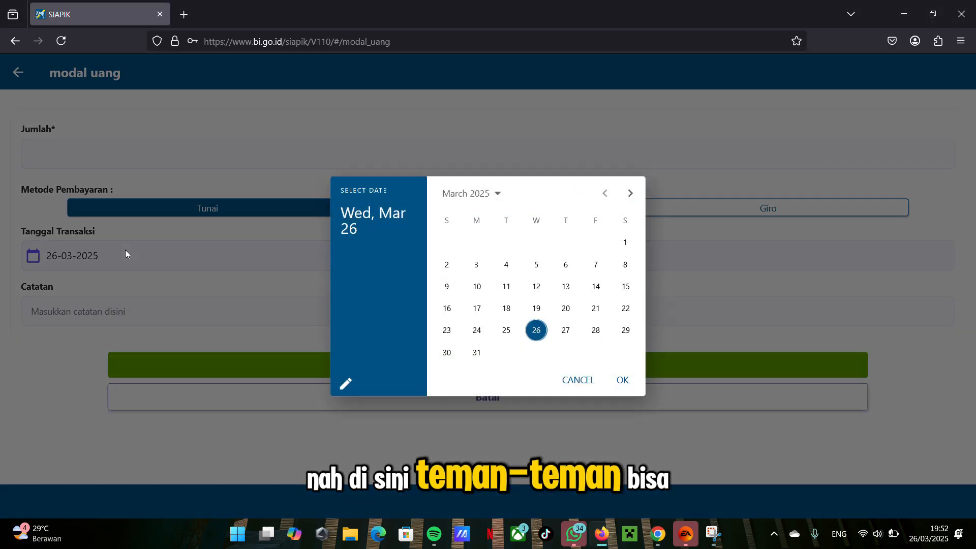
click(626, 243)
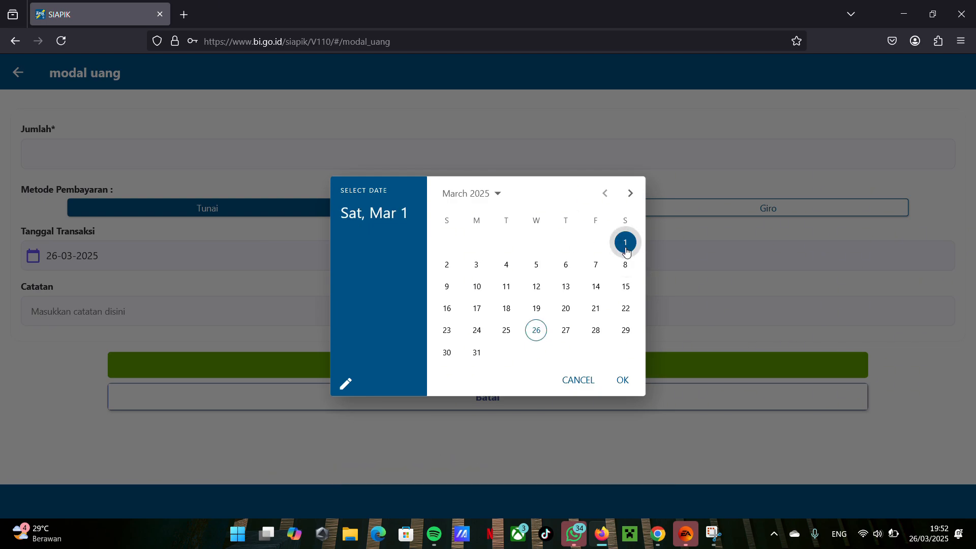
click(622, 381)
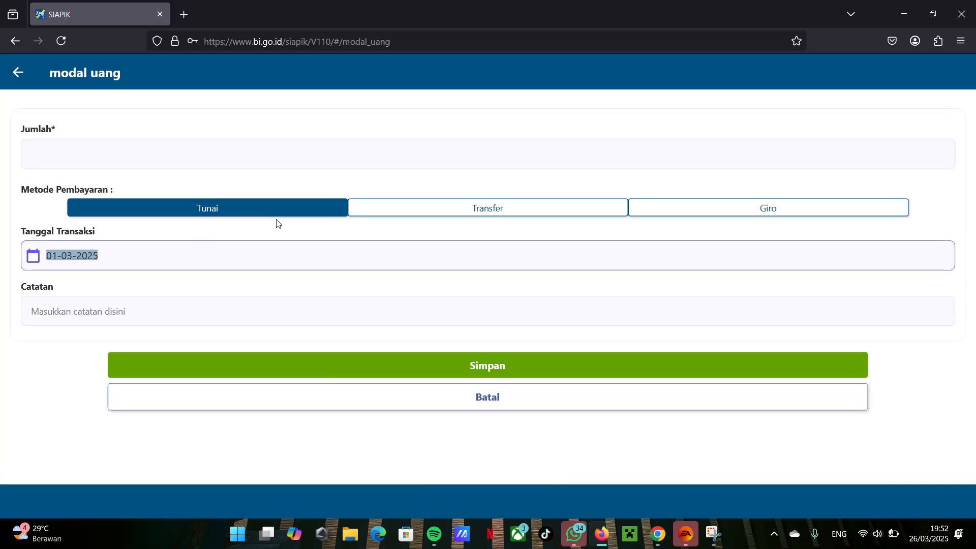
click(231, 158)
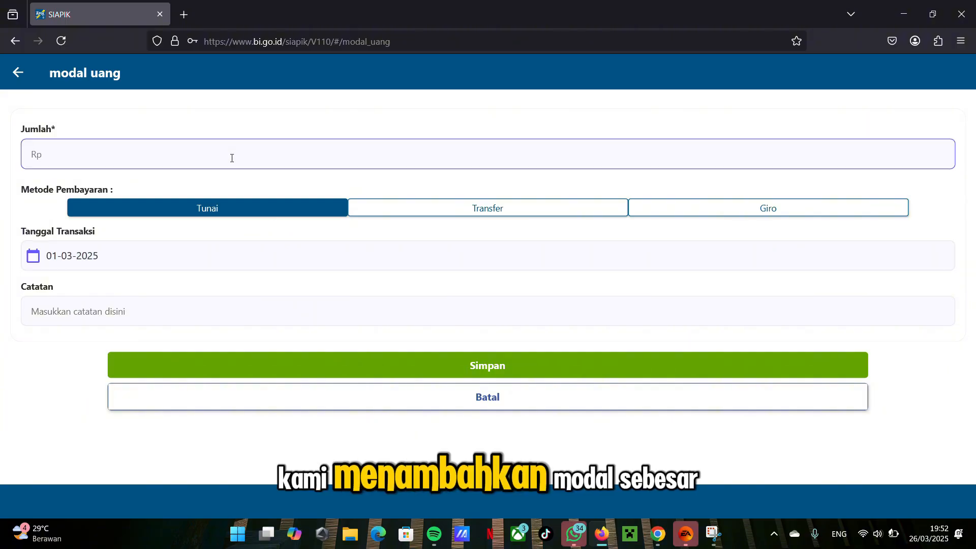
text(15.00)
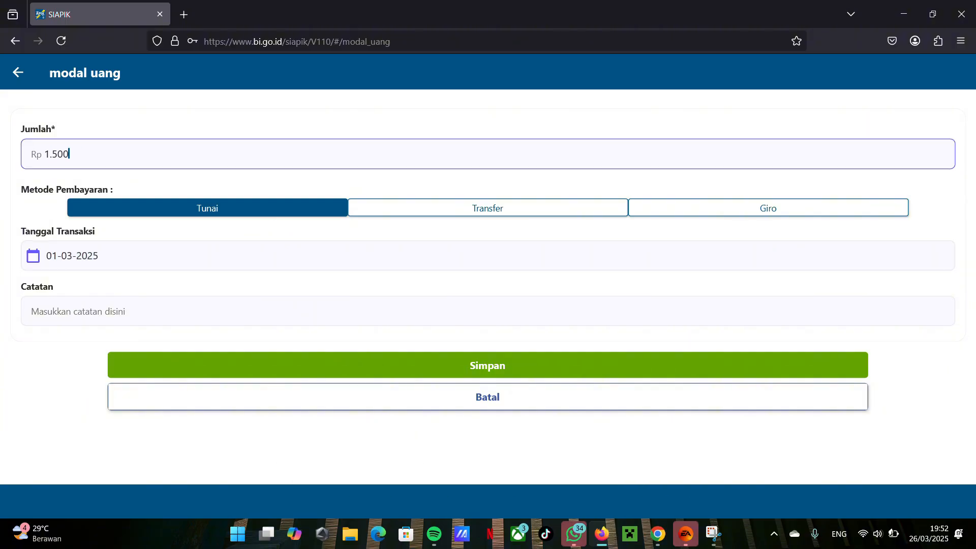
text(0.000)
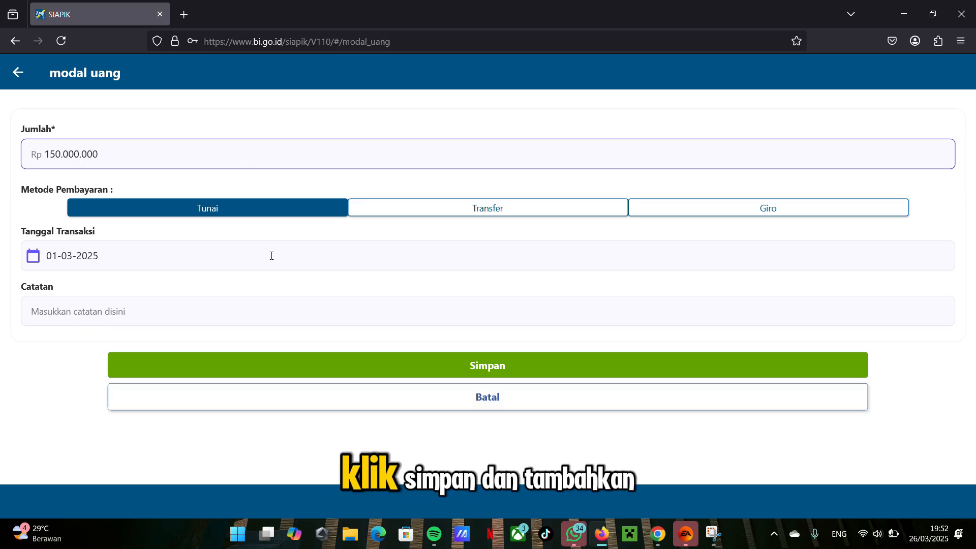
click(398, 365)
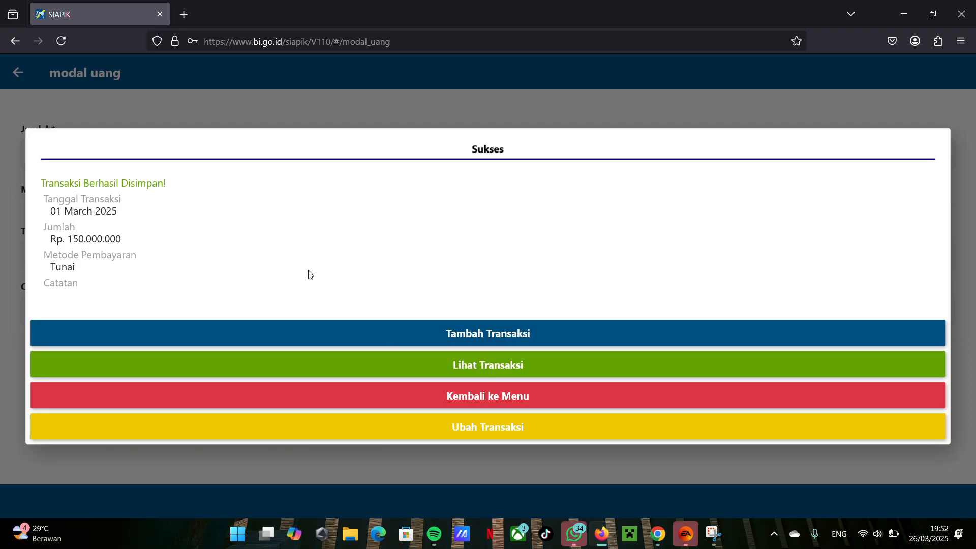
Step: Add another capital transaction of Rp 100.000.000 dated 01-03-2025, paid by Transfer to the bri bank account, and save it
click(438, 335)
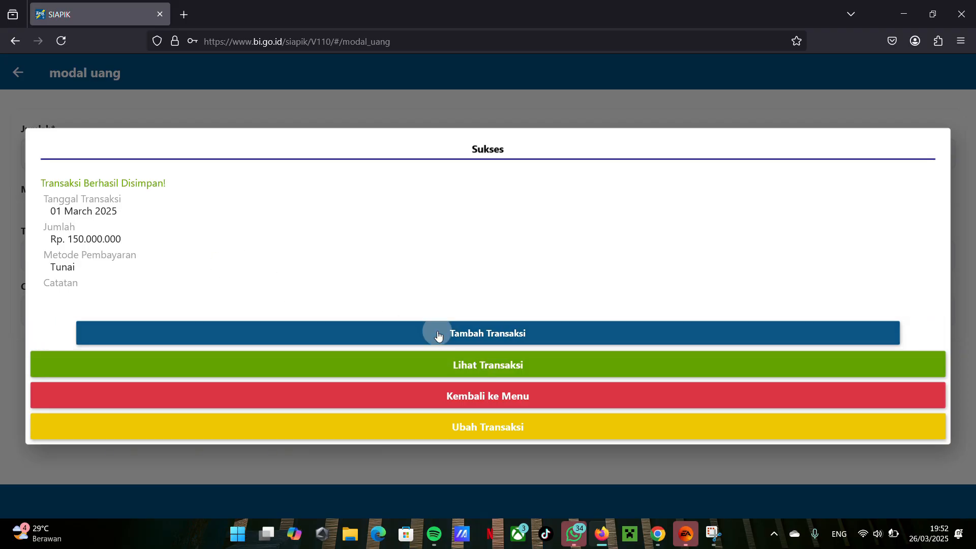
click(53, 152)
text(10)
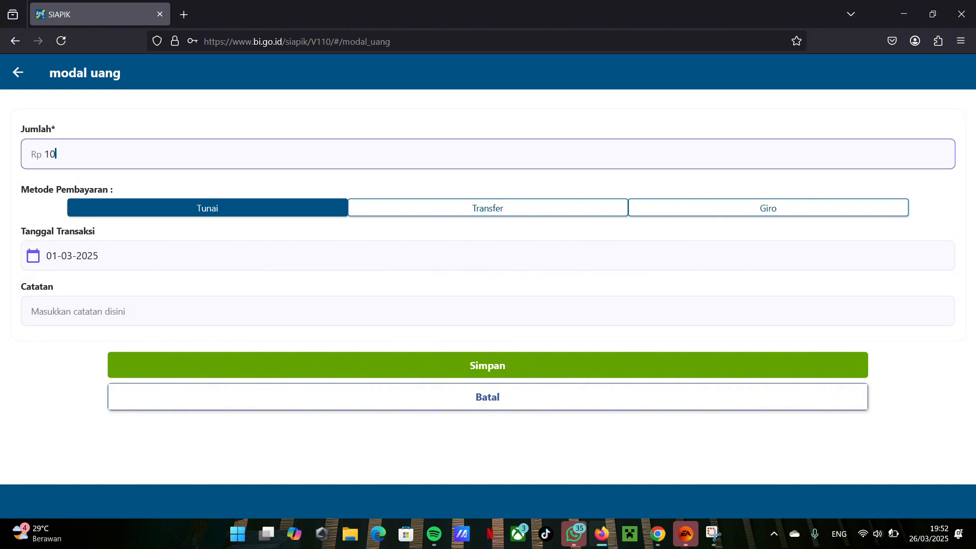
text(0.000.000)
click(400, 213)
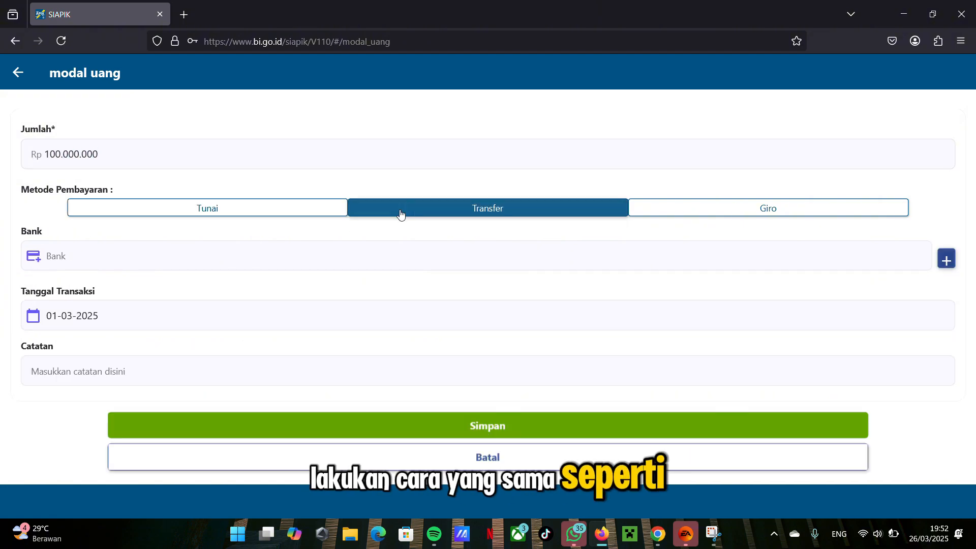
click(291, 261)
click(421, 299)
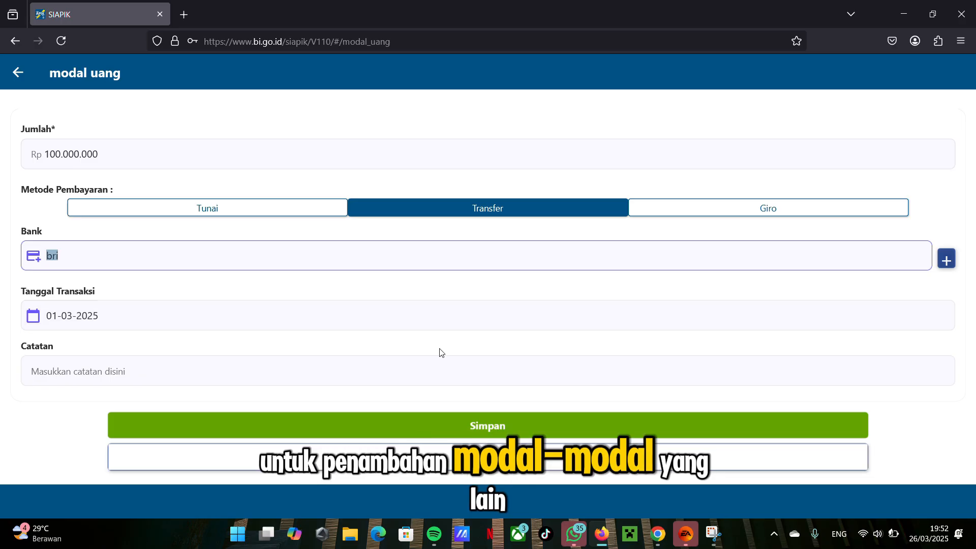
click(382, 425)
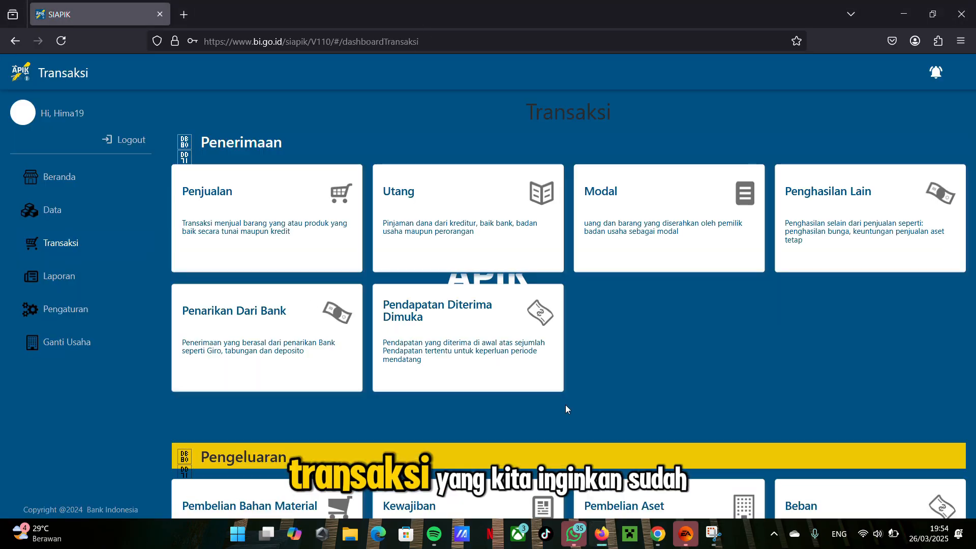
Step: Record a Beban Listrik cash payment (Pembayaran, Tunai) of Rp 1.000.000 dated 03-03-2025, save it and return to the transaction menu
scroll(755, 235, down, 4)
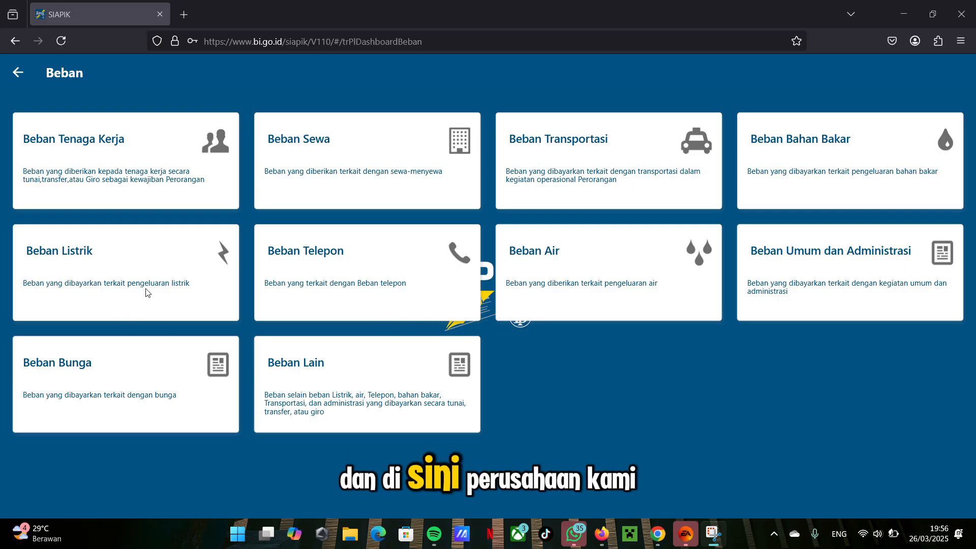
click(154, 258)
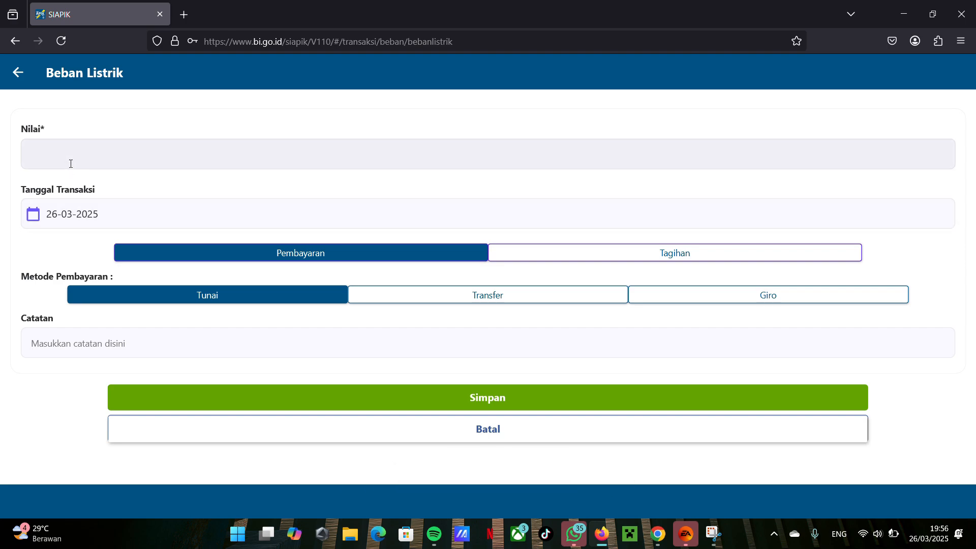
click(71, 163)
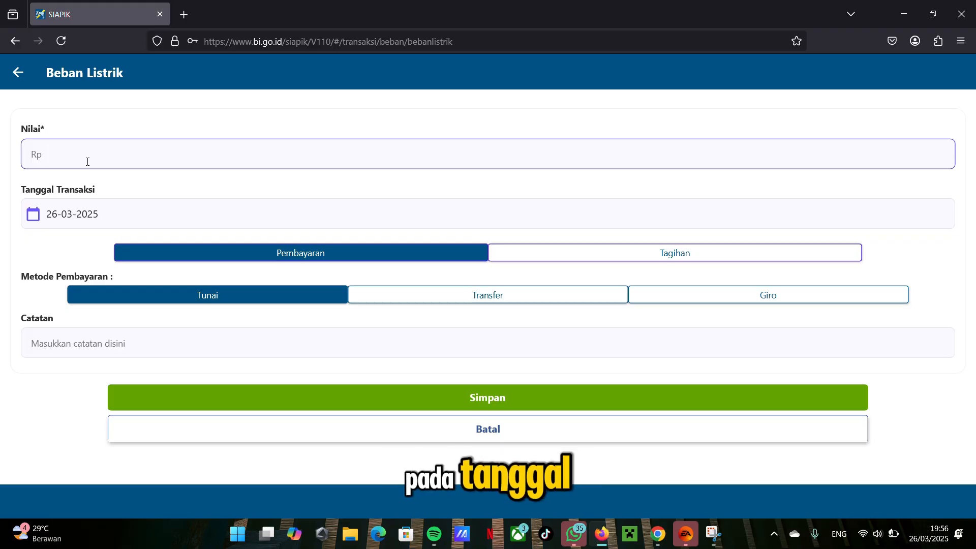
text(1.000.000)
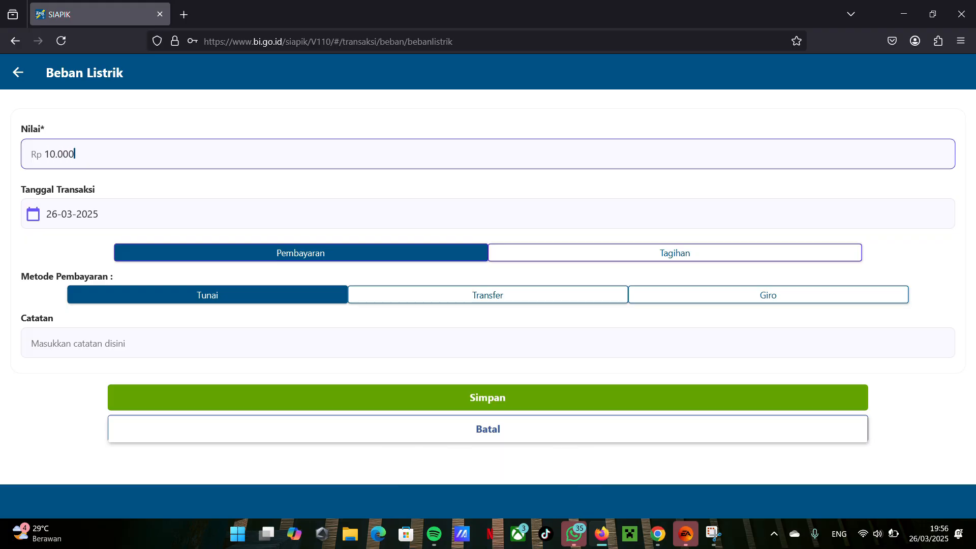
click(114, 203)
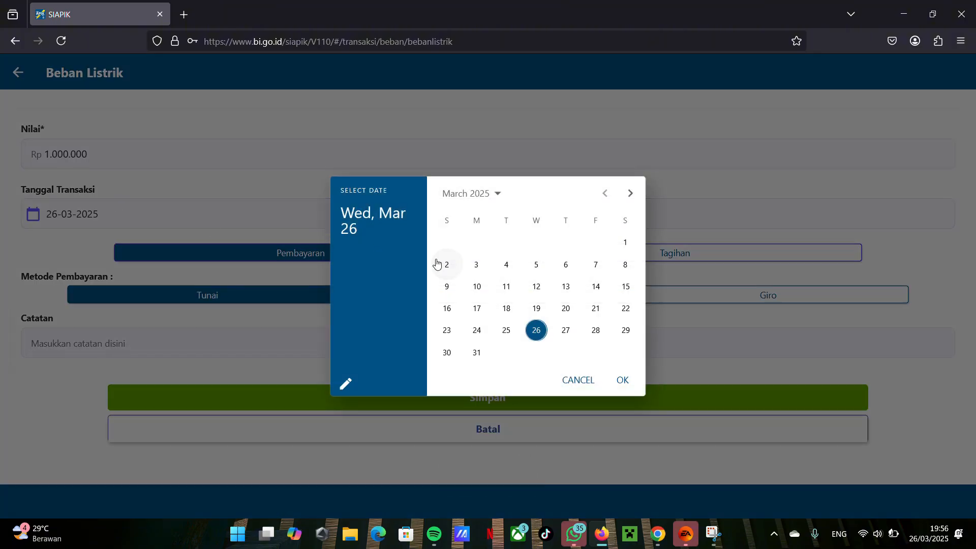
click(476, 265)
click(620, 380)
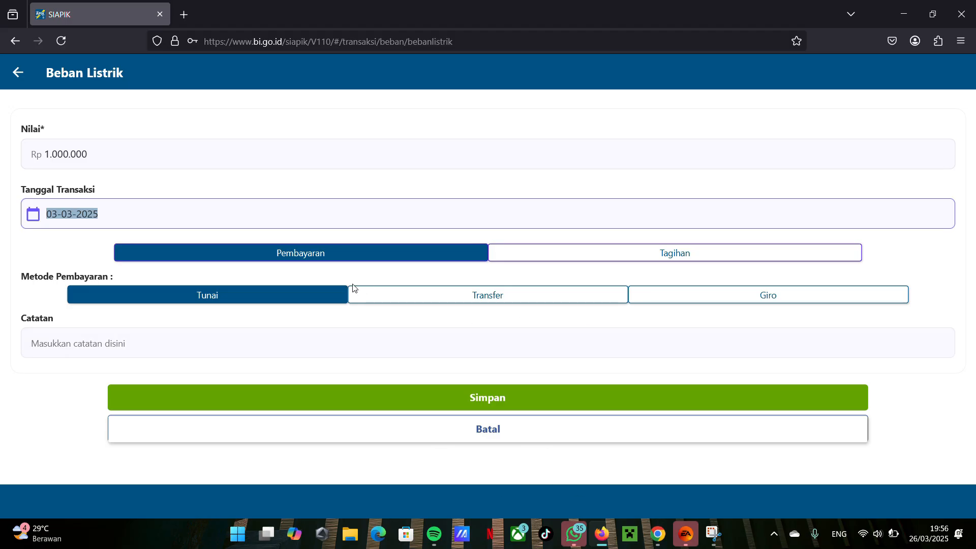
click(506, 255)
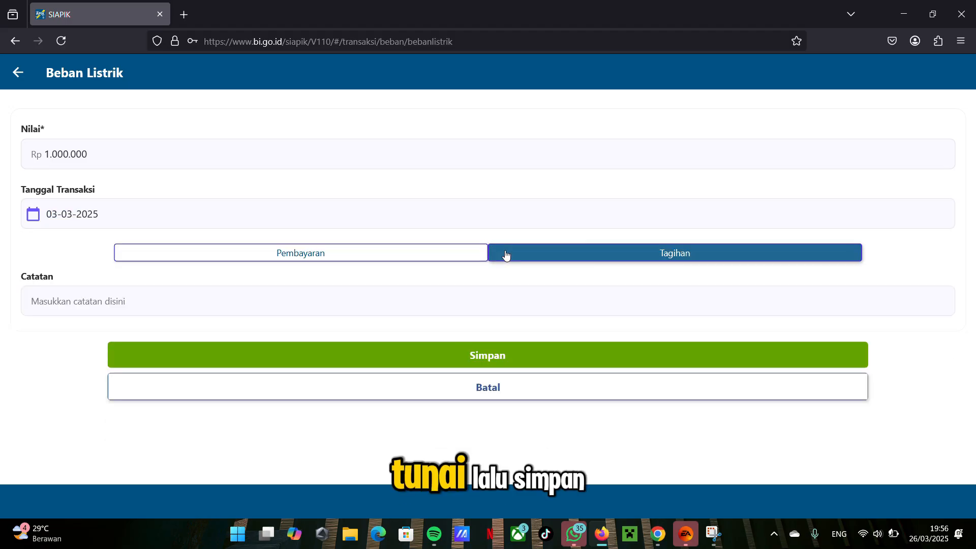
click(426, 253)
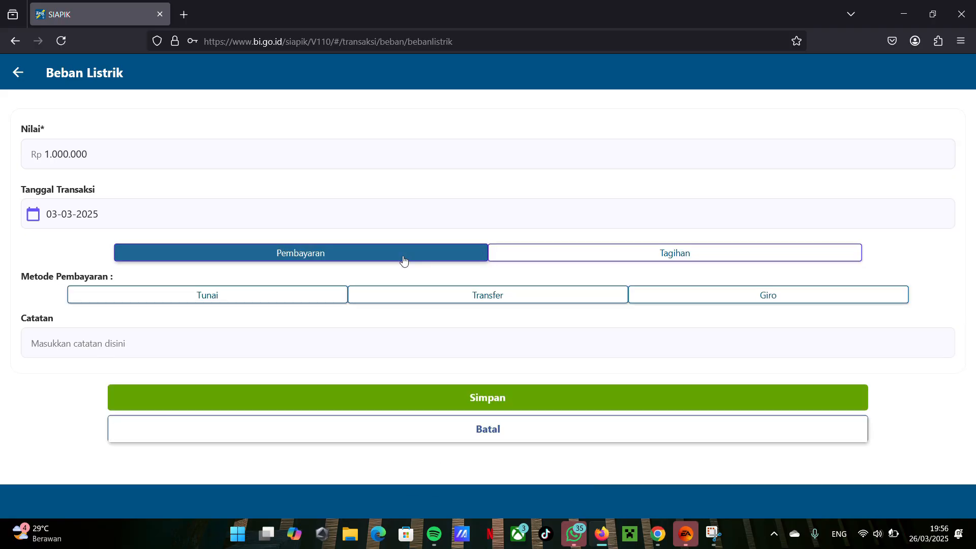
click(244, 297)
click(351, 397)
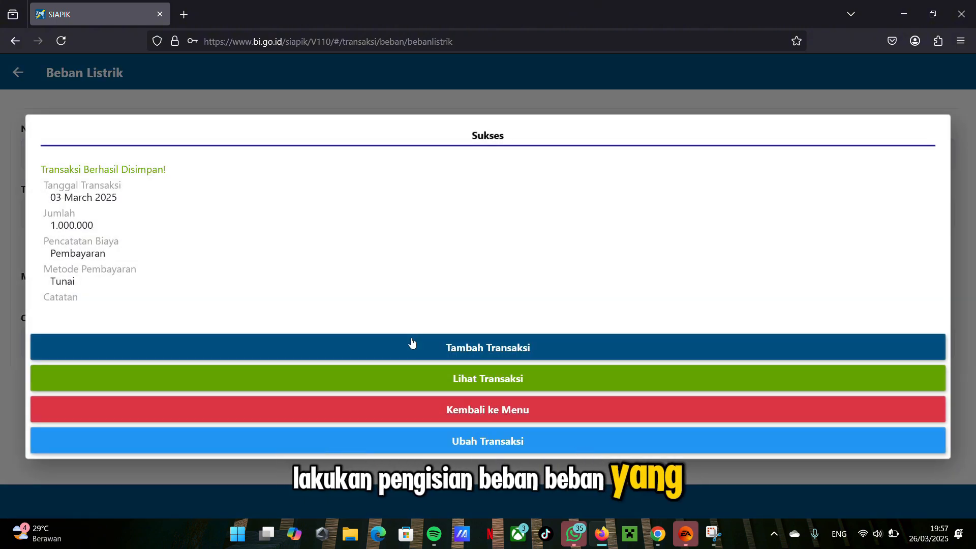
click(464, 407)
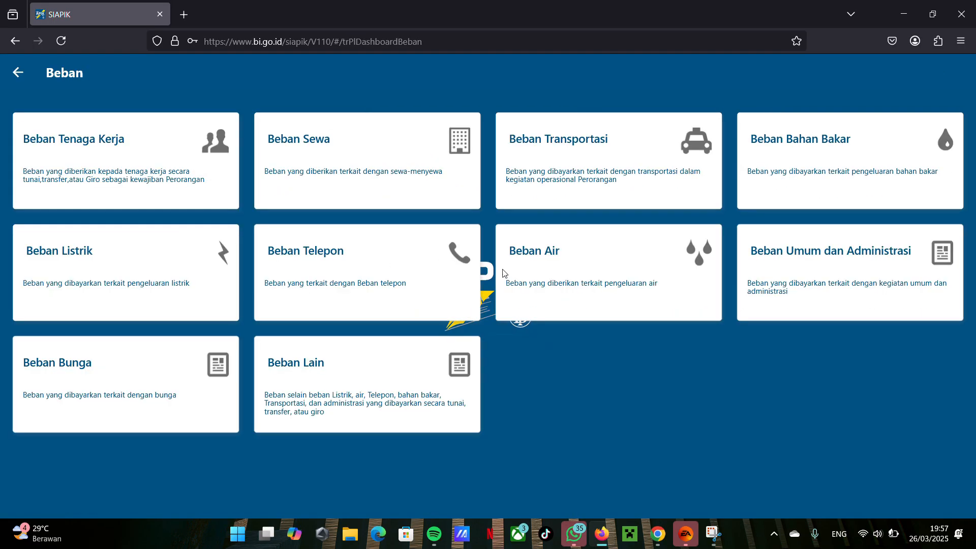
Step: Record and save a Beban Air cash payment of Rp 500.000 dated 03-03-2025
click(502, 273)
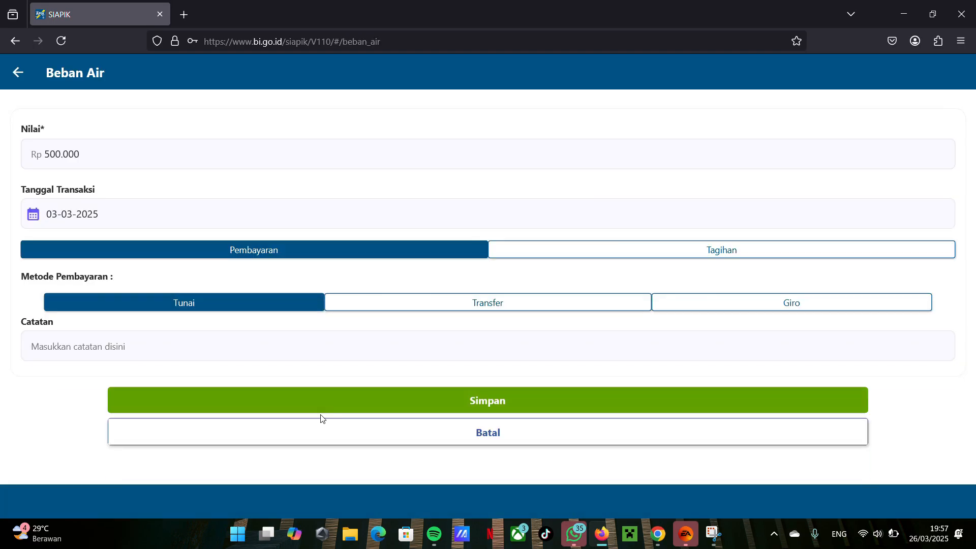
click(320, 411)
click(462, 364)
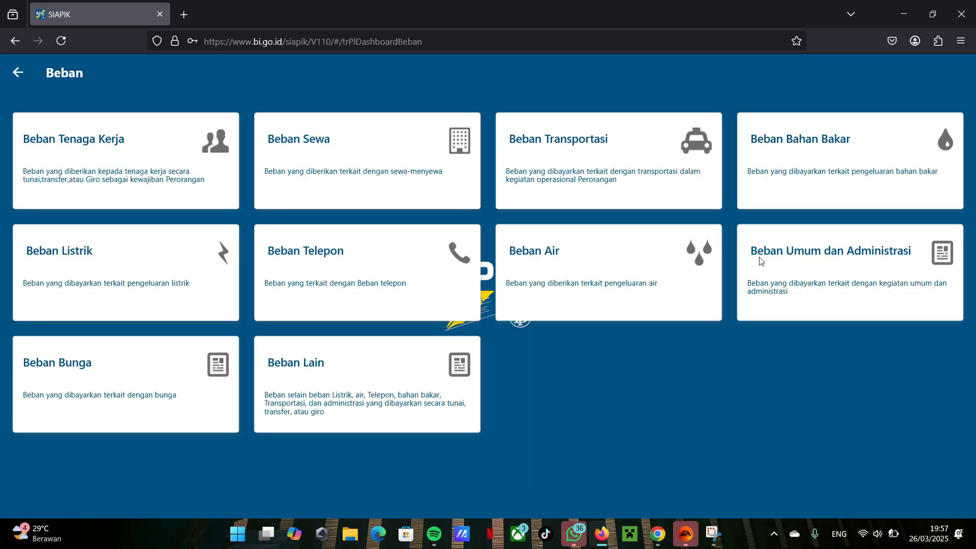
Step: Record a Beban Umum dan Administrasi cash payment of Rp 10.000.000 dated 03-03-2025, save it and return to the transaction menu
click(760, 259)
text(100)
click(147, 213)
click(472, 264)
click(620, 379)
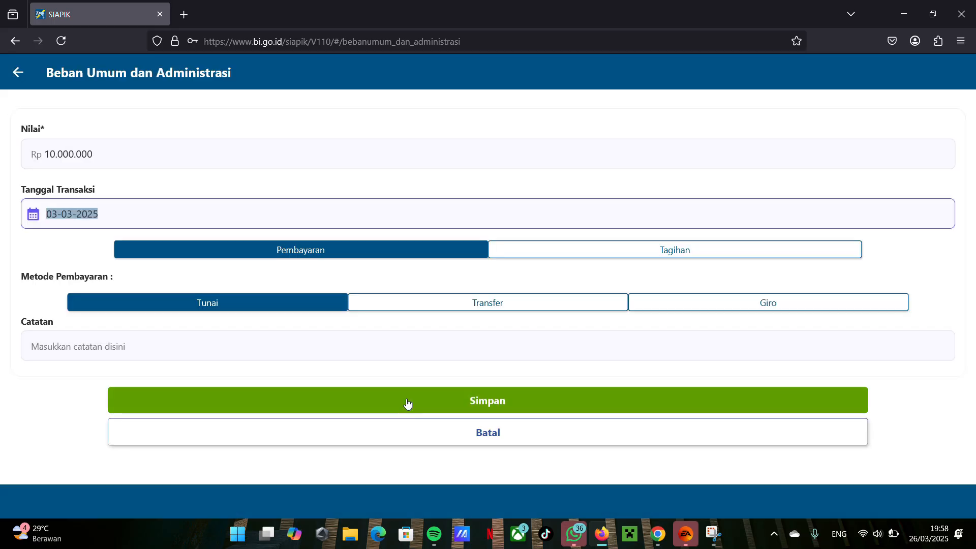
click(407, 405)
click(551, 428)
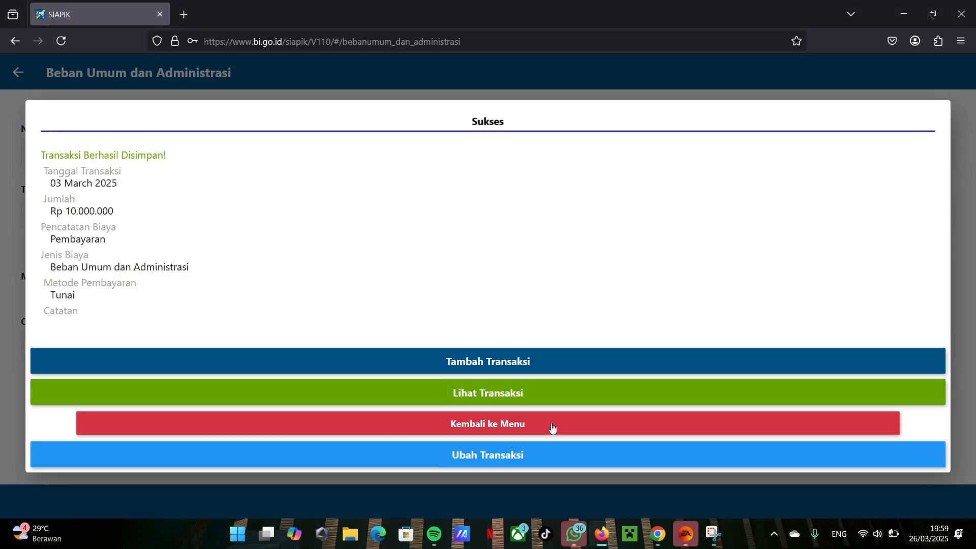
Step: Start a Pembelian Bahan Material Tunai transaction under Pengeluaran and choose the listed supplier as Pemasok
scroll(376, 275, down, 6)
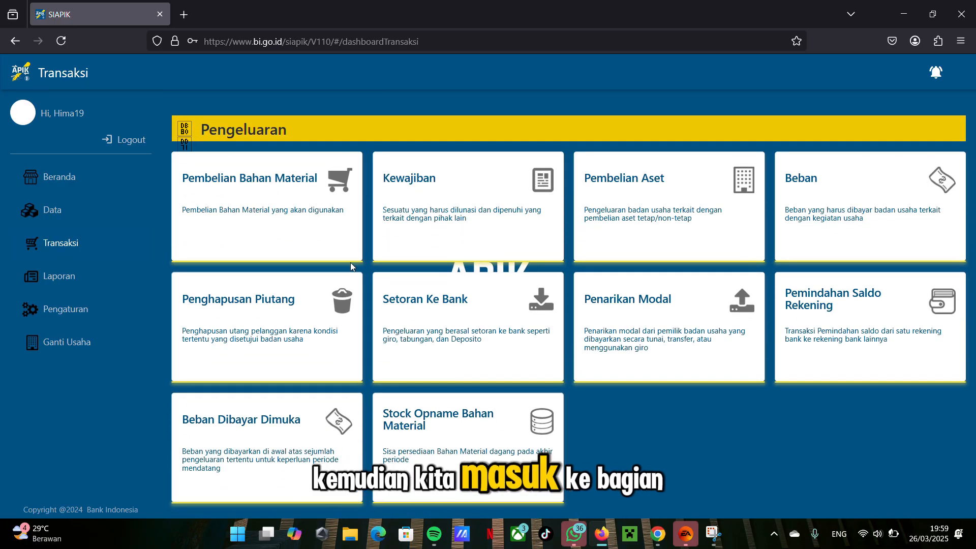
click(267, 210)
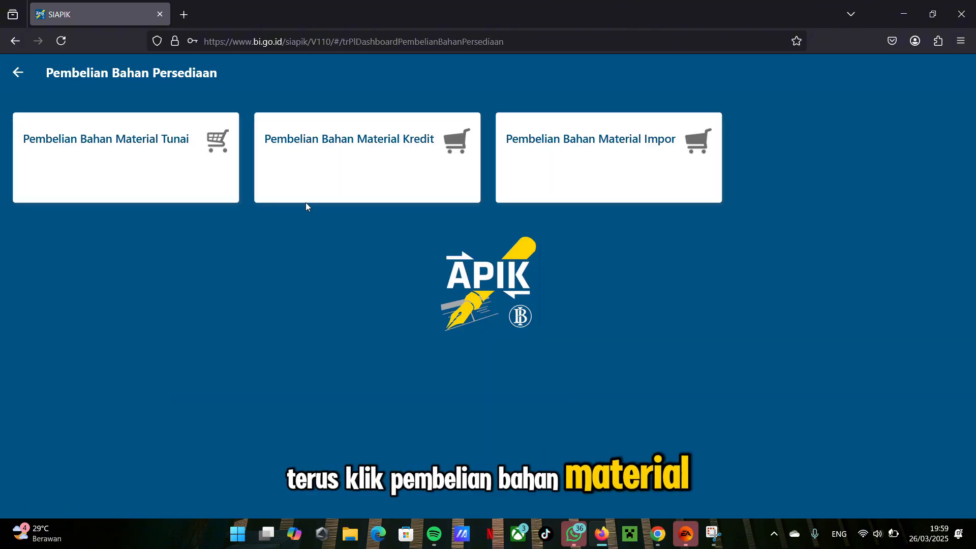
click(207, 169)
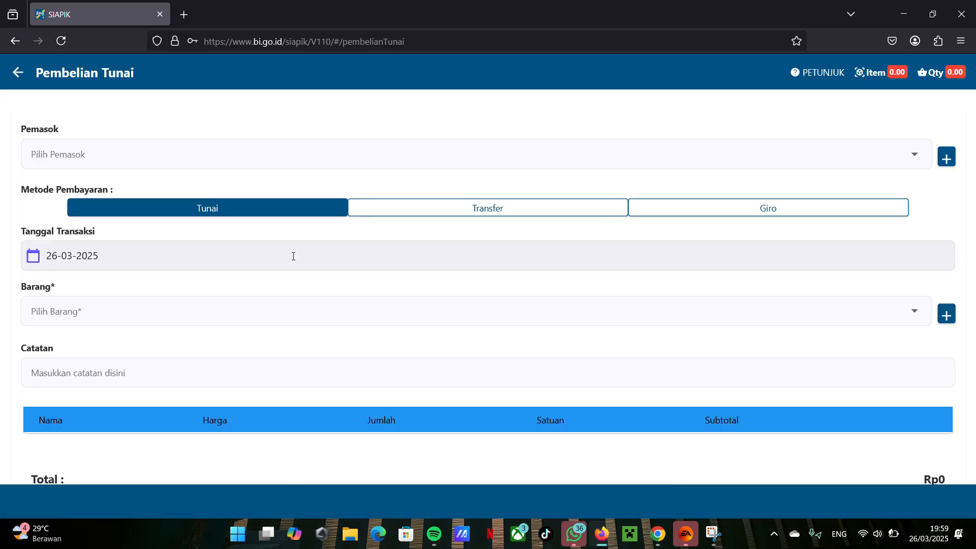
click(391, 161)
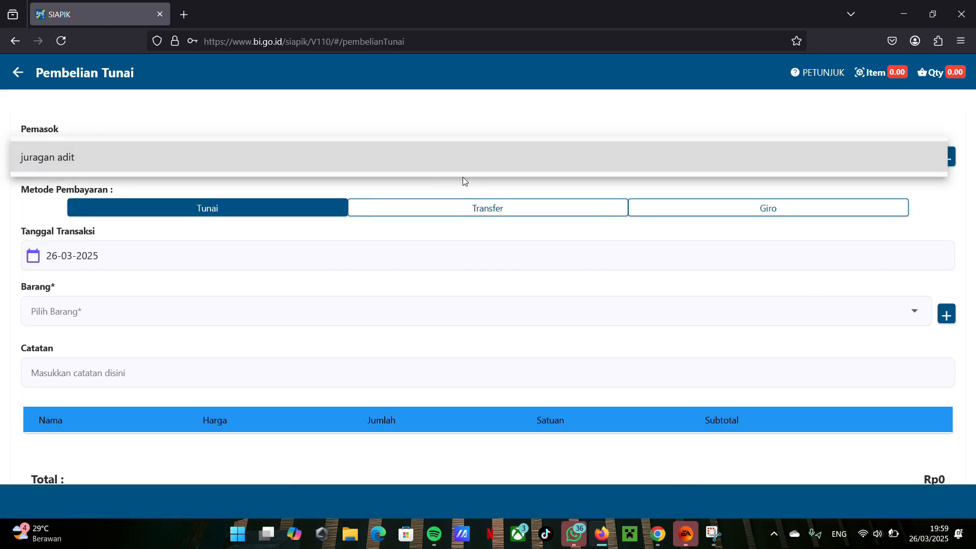
click(441, 169)
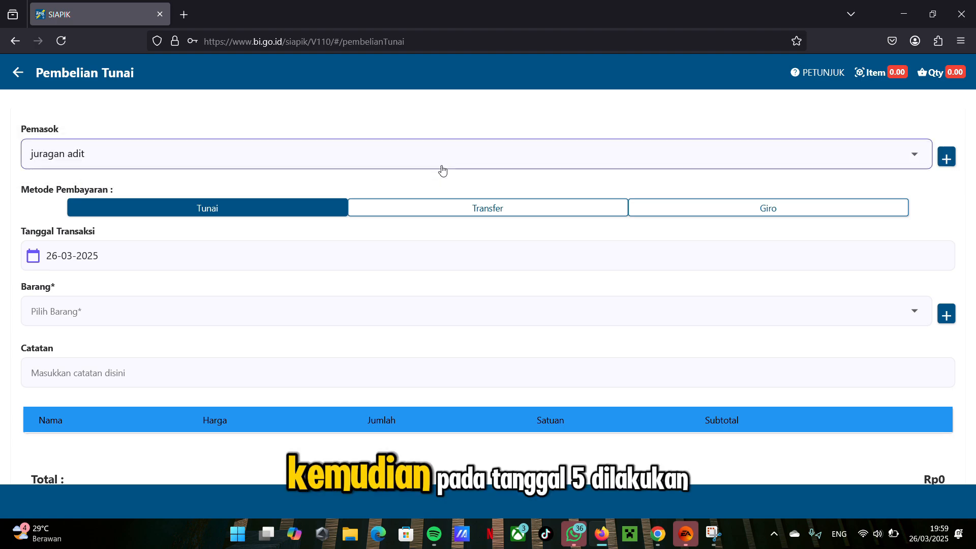
Step: Set the cash purchase's transaction date to 05-03-2025 and add 3000 KG of kedelai as an item
click(453, 259)
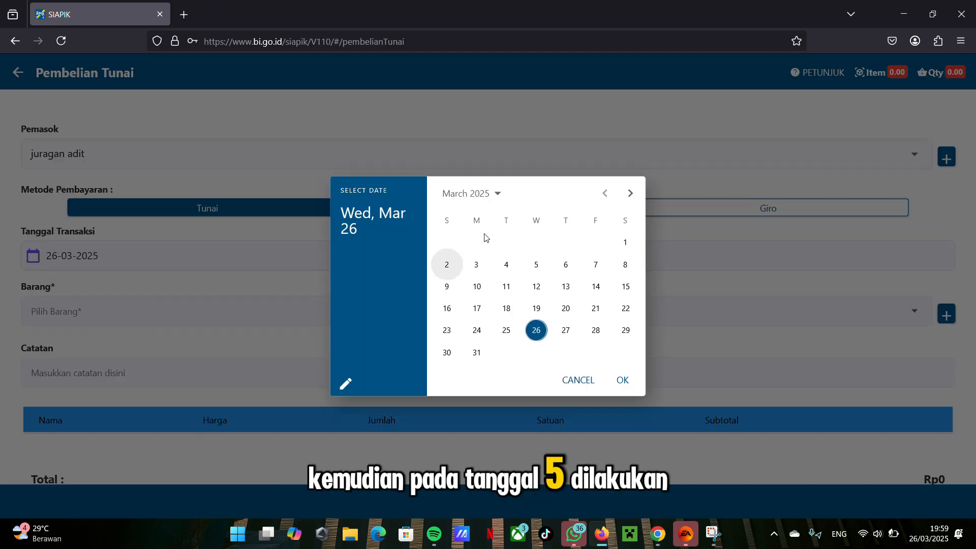
click(534, 266)
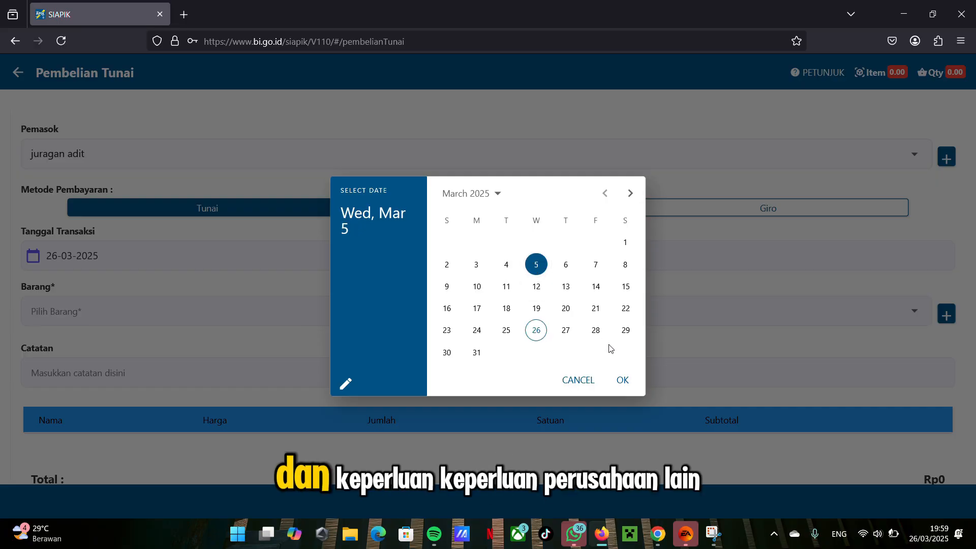
click(626, 382)
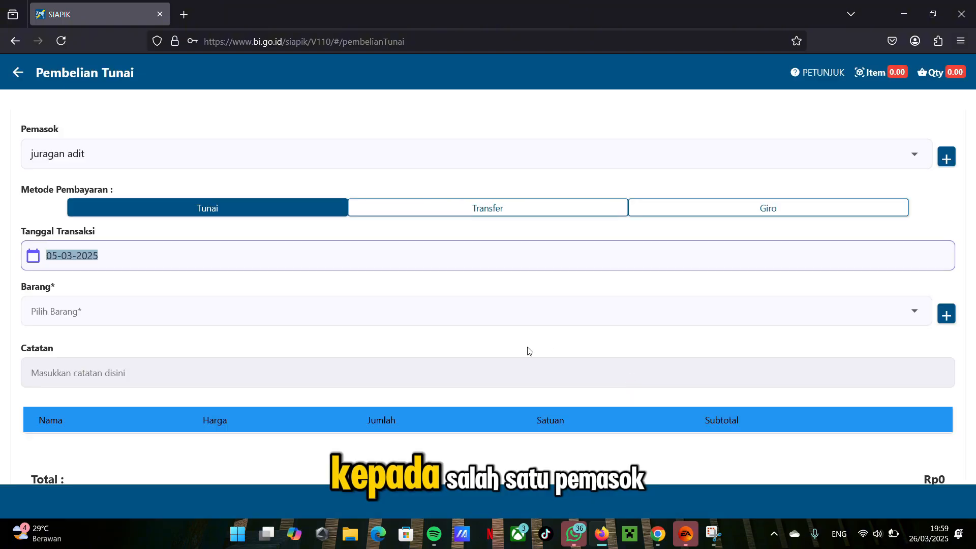
click(483, 311)
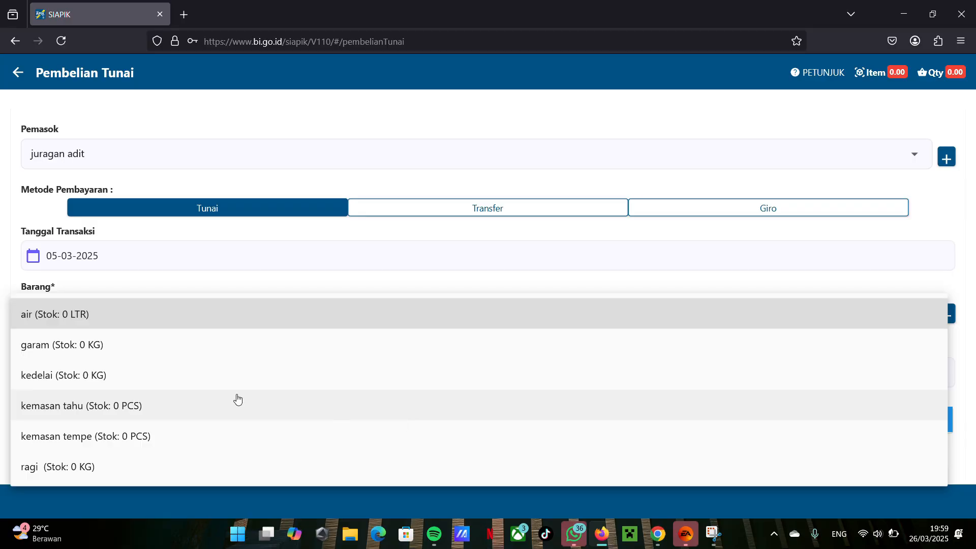
click(111, 379)
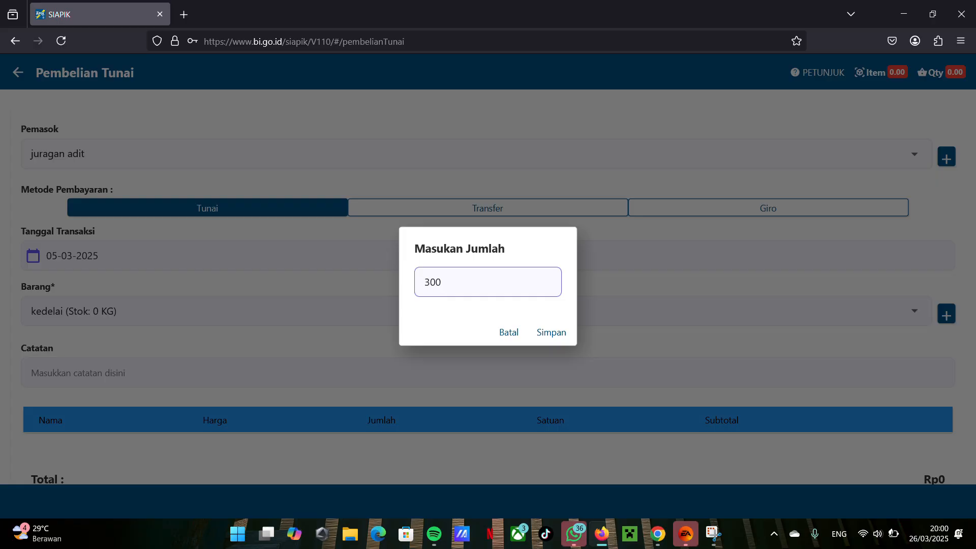
click(546, 337)
Step: Complete the item list with 200 KG garam, 200 PCS kemasan tahu, 200 PCS kemasan tempe and 50 KG ragi, and save the purchase
scroll(508, 339, down, 1)
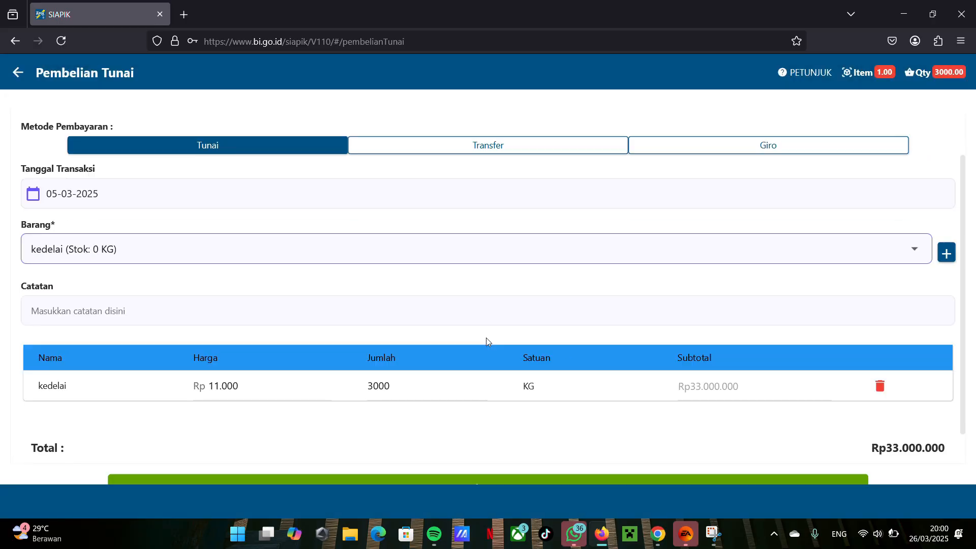
click(412, 250)
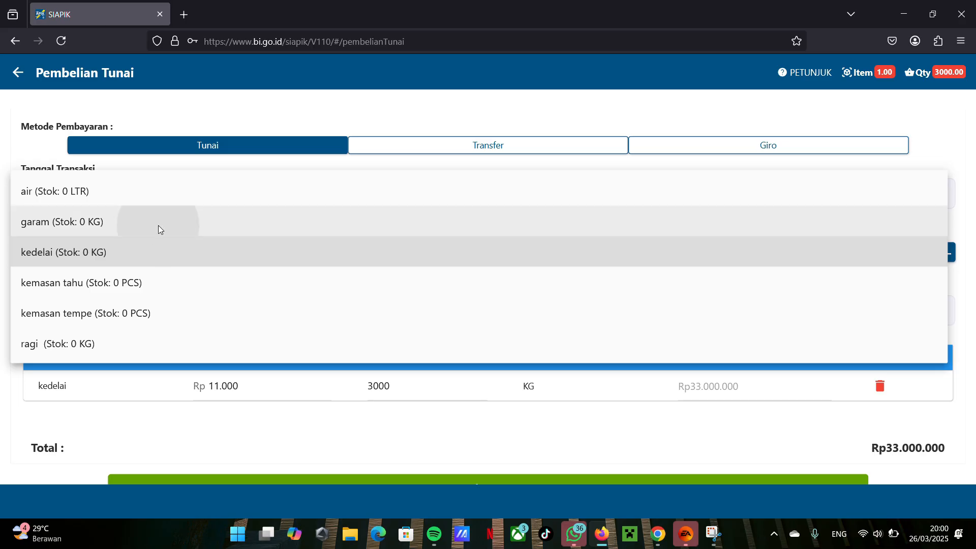
click(158, 223)
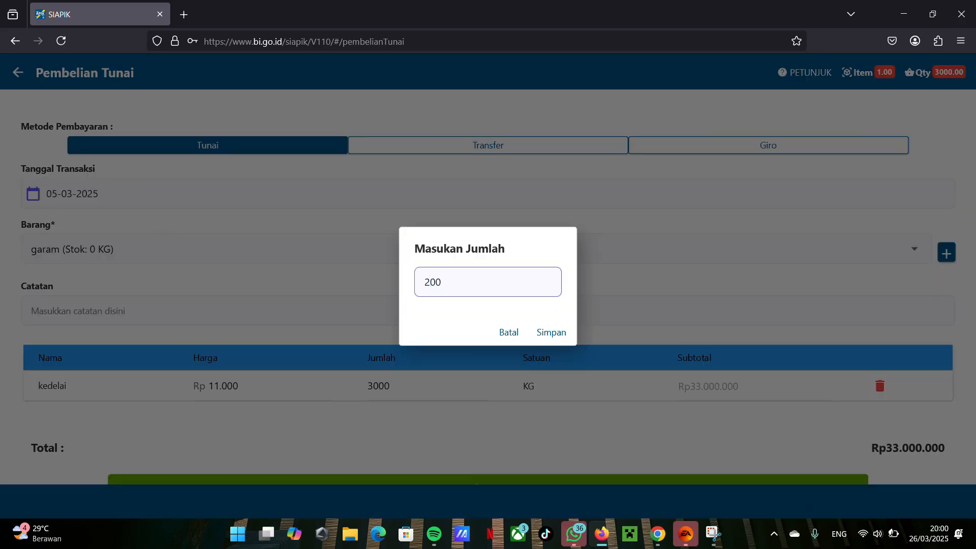
click(548, 332)
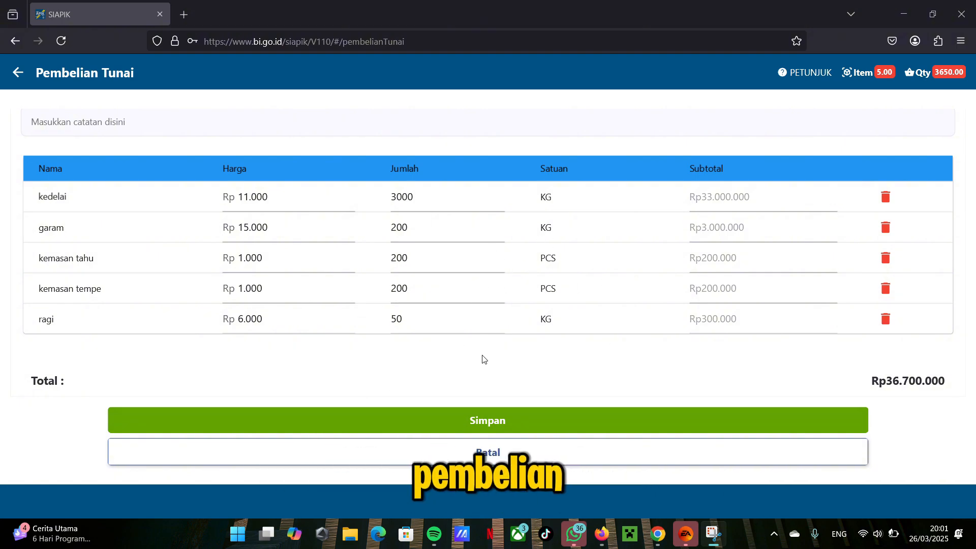
click(486, 418)
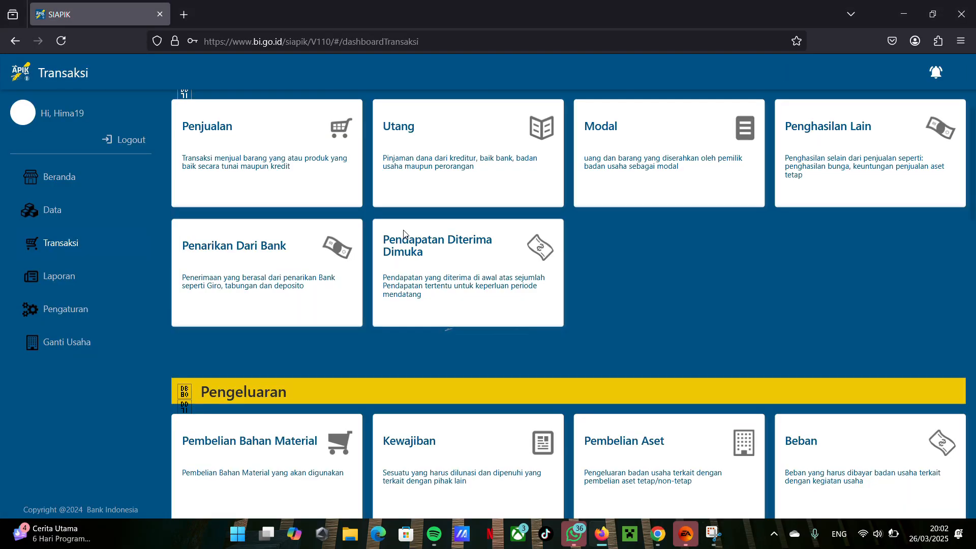
Step: Start a Pelunasan Pembelian Kredit transaction under Kewajiban and choose the listed supplier as Nama Pemasok
scroll(545, 160, down, 3)
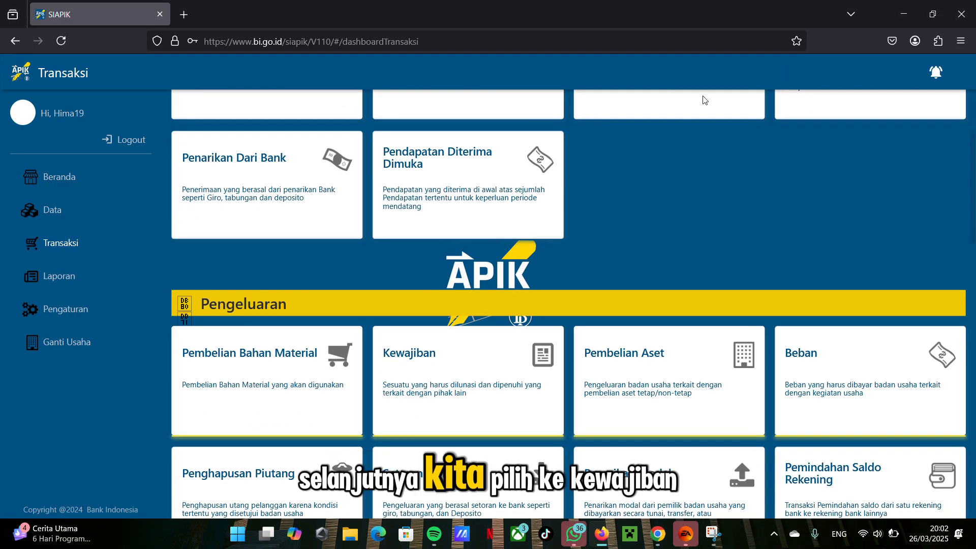
scroll(704, 100, up, 2)
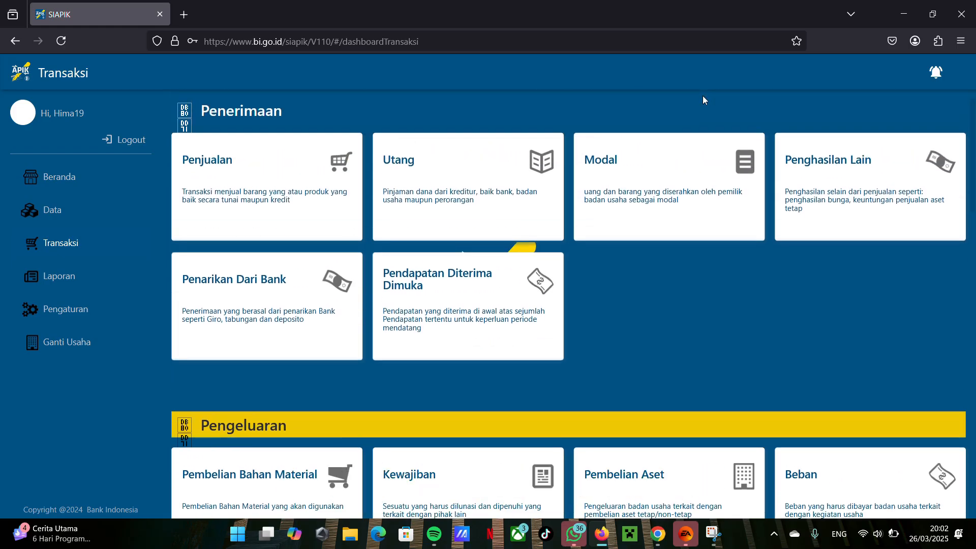
scroll(704, 100, down, 2)
scroll(705, 99, down, 1)
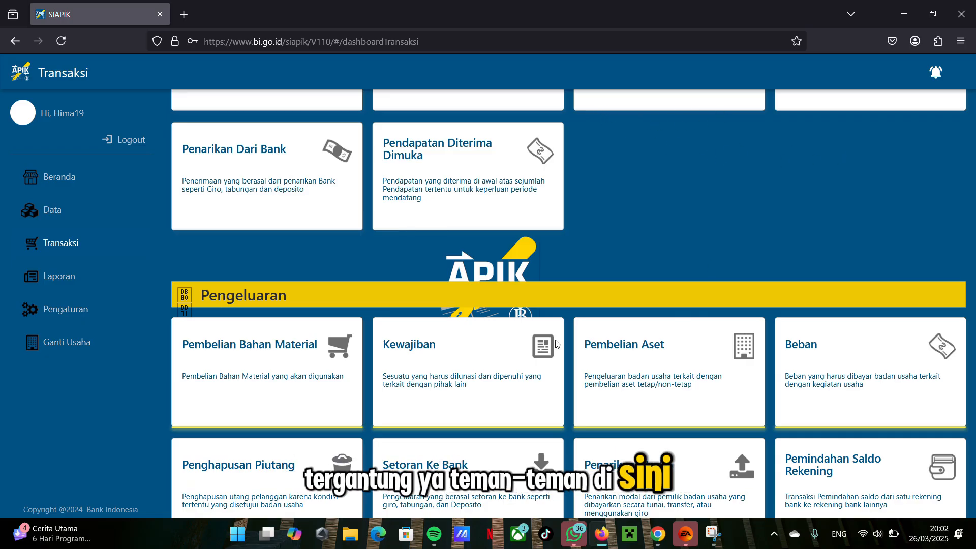
click(454, 374)
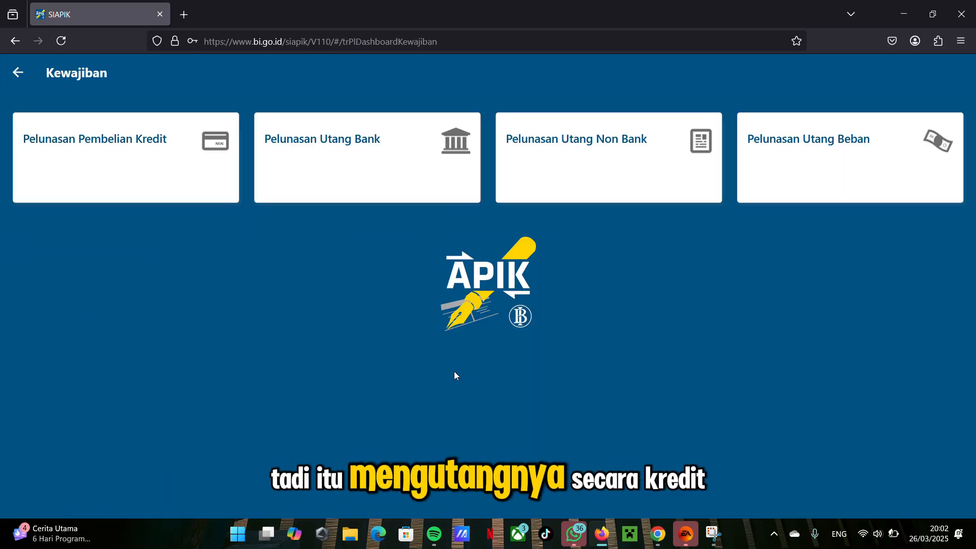
click(137, 141)
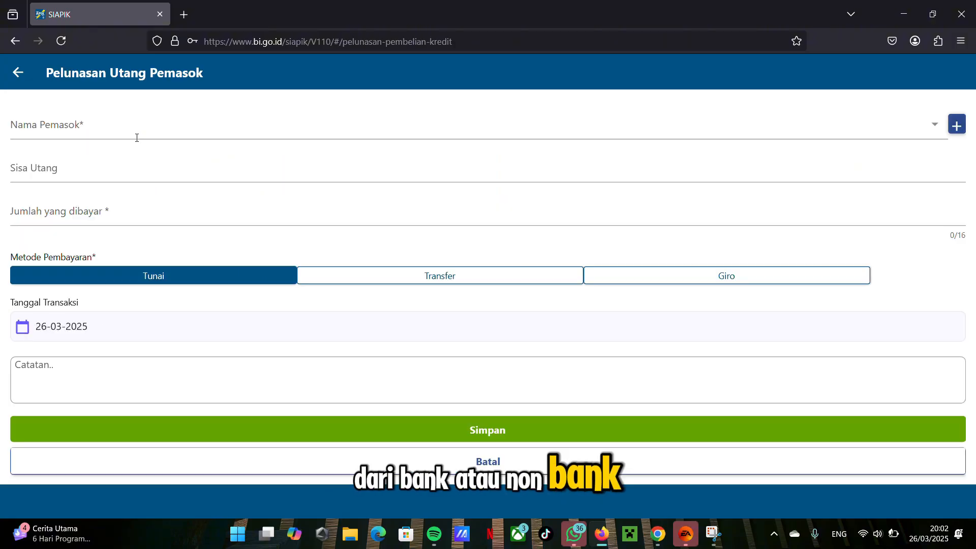
click(166, 131)
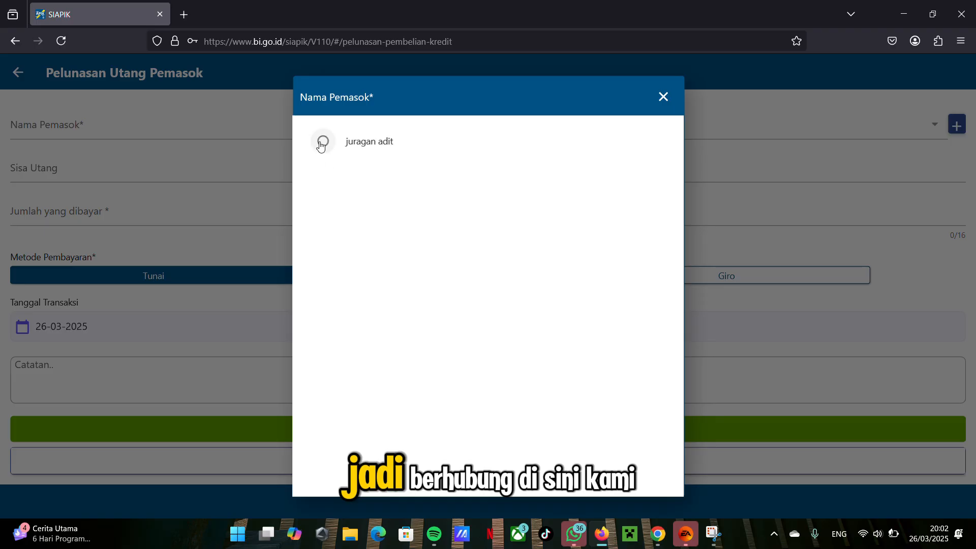
click(322, 146)
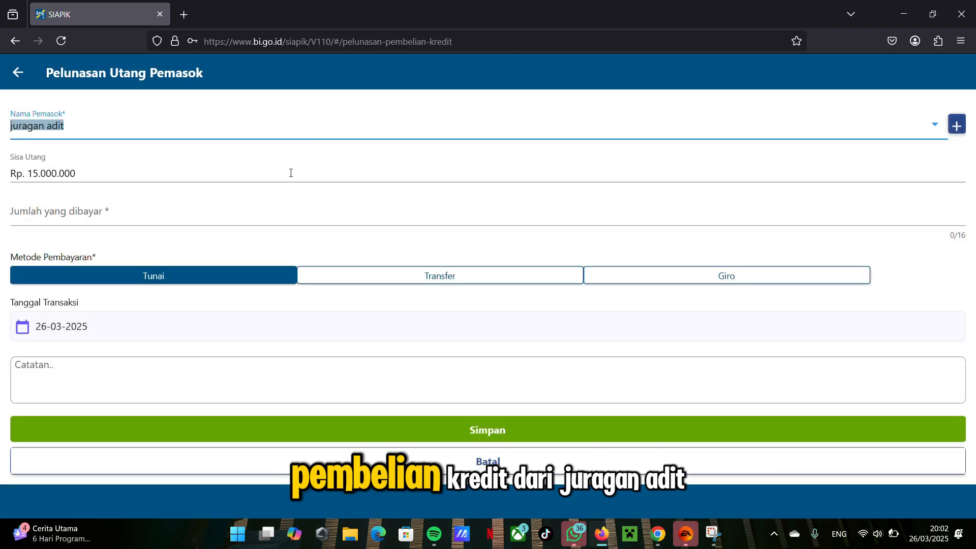
Step: Enter a Tunai debt payment of Rp 15.000.000 dated 07-03-2025, save it and return to the transaction menu
click(304, 221)
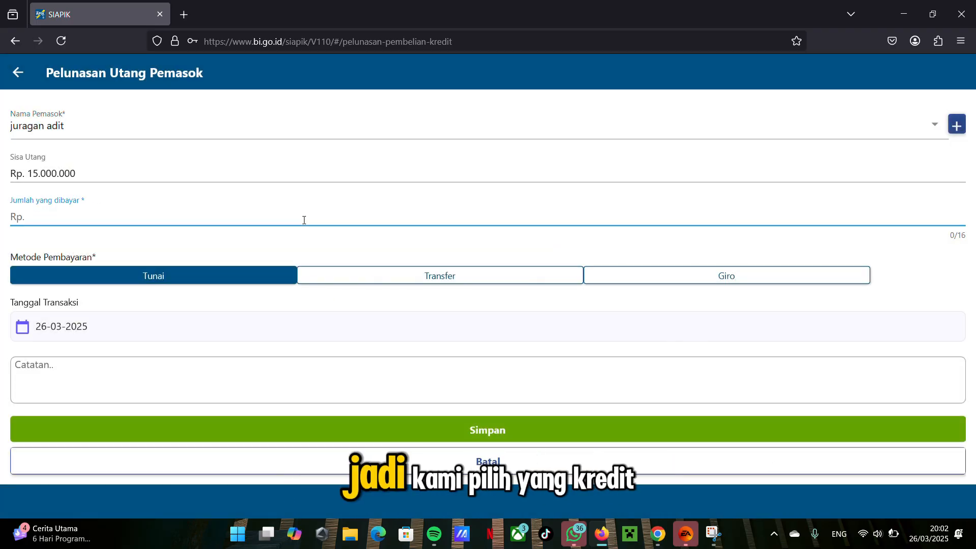
text(15.00)
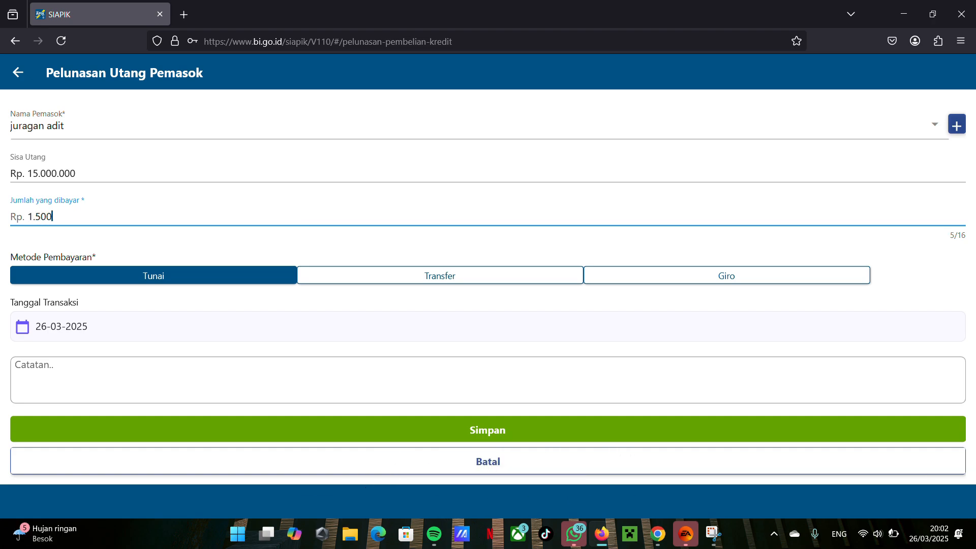
text(0.000)
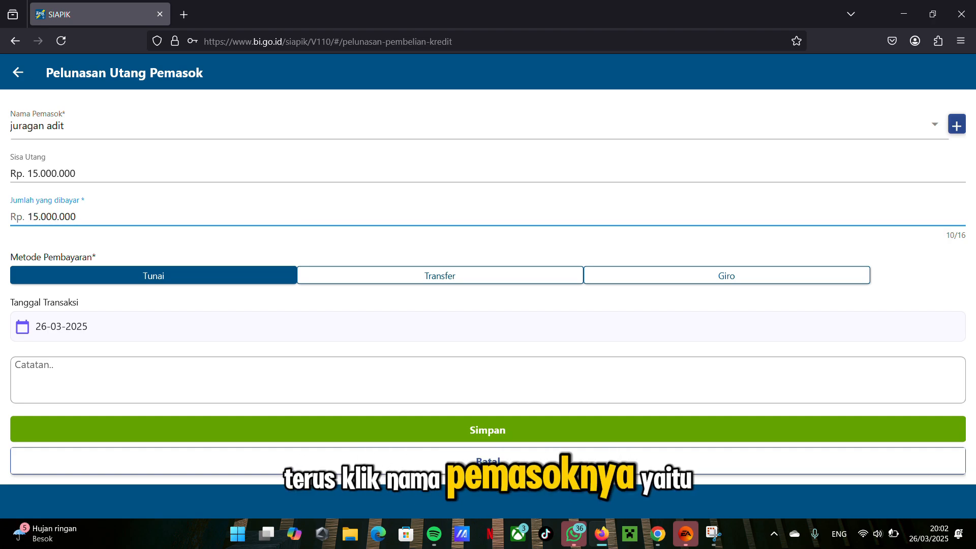
click(396, 327)
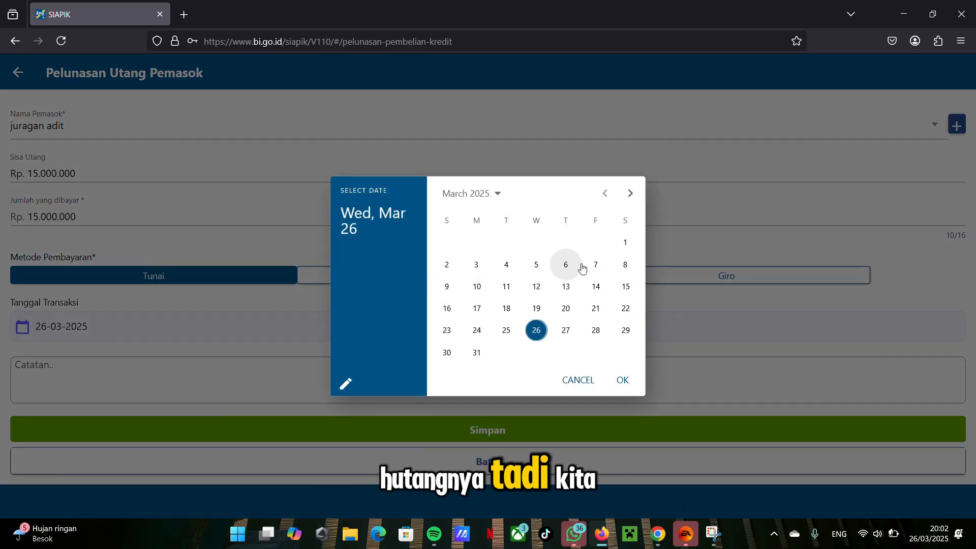
click(595, 264)
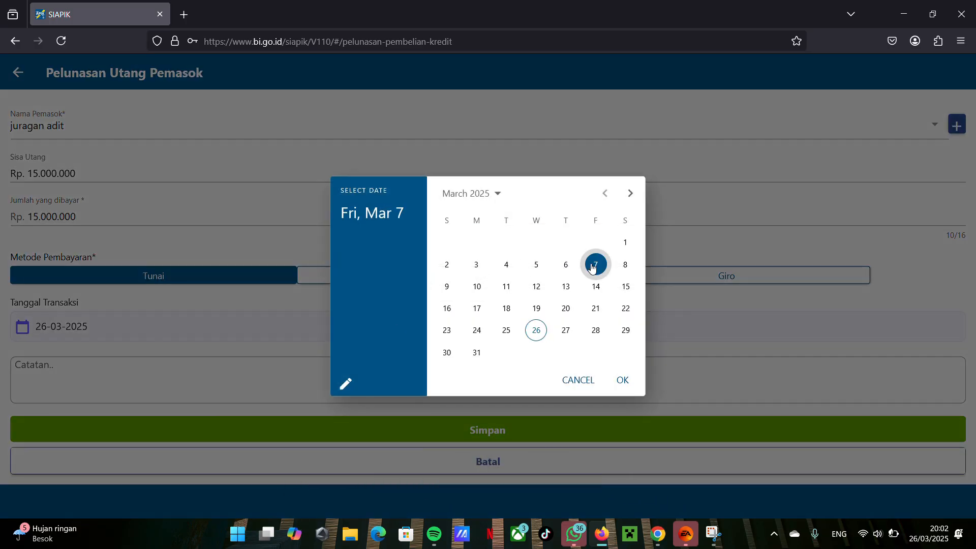
click(623, 381)
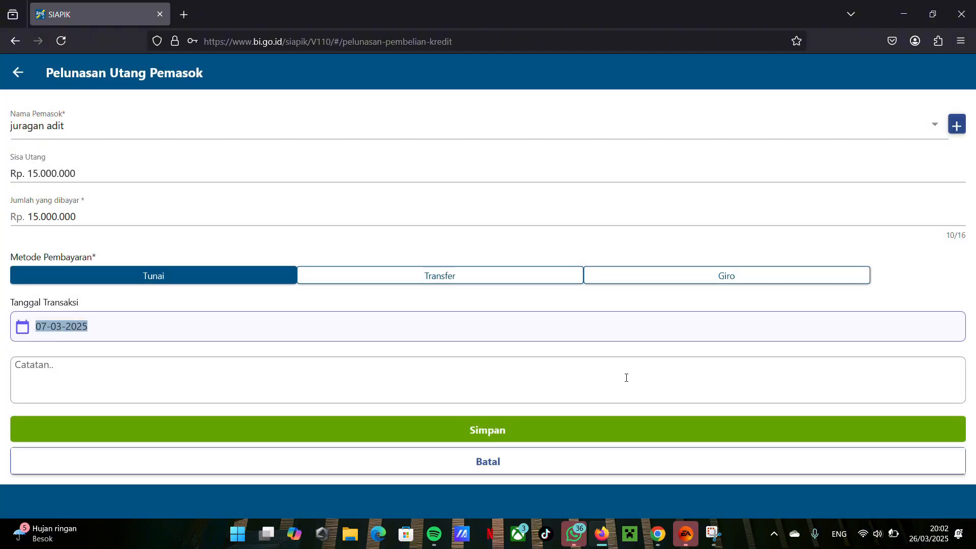
click(519, 433)
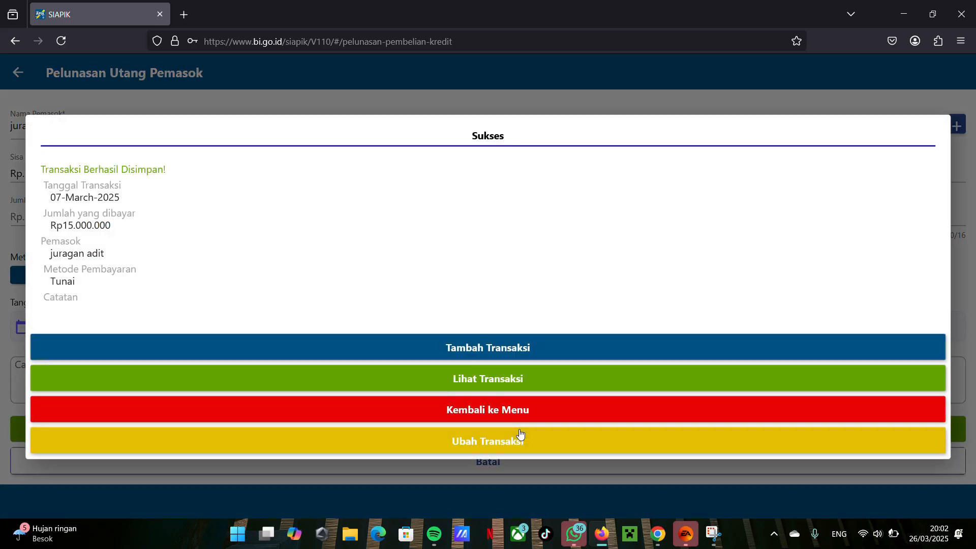
click(507, 419)
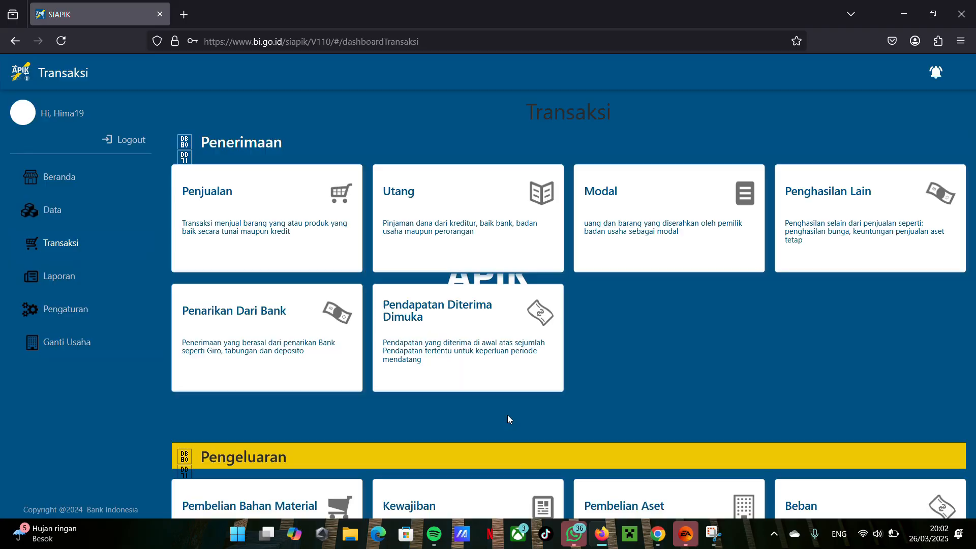
click(432, 224)
click(270, 161)
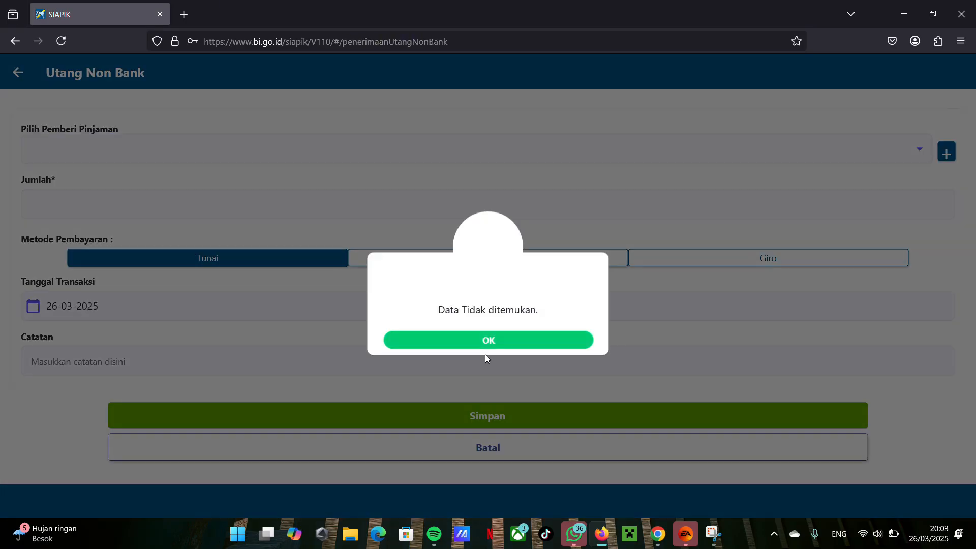
click(488, 340)
click(18, 75)
click(18, 72)
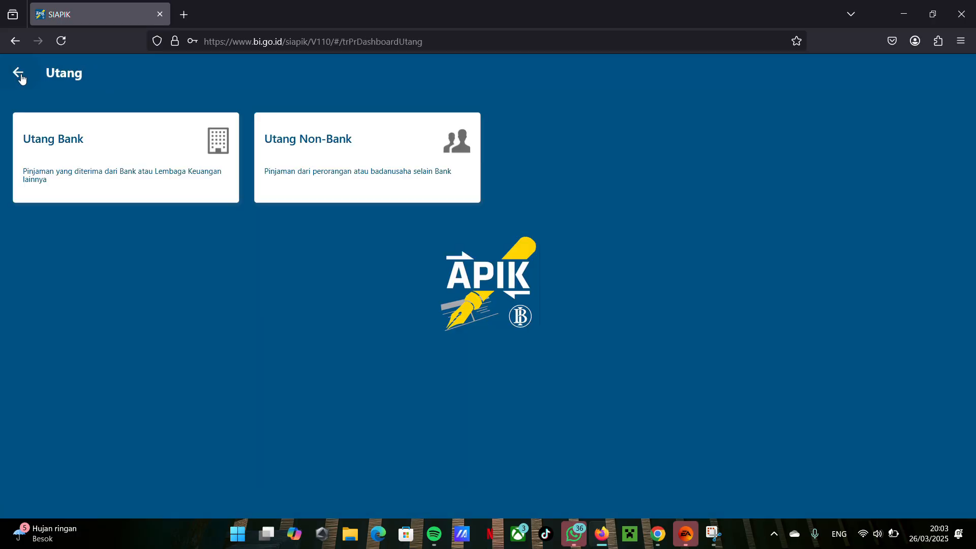
click(17, 72)
Step: Start a Penghapusan Piutang transaction under Pengeluaran and choose the restoran maknyus customer as Pelanggan
scroll(375, 194, down, 6)
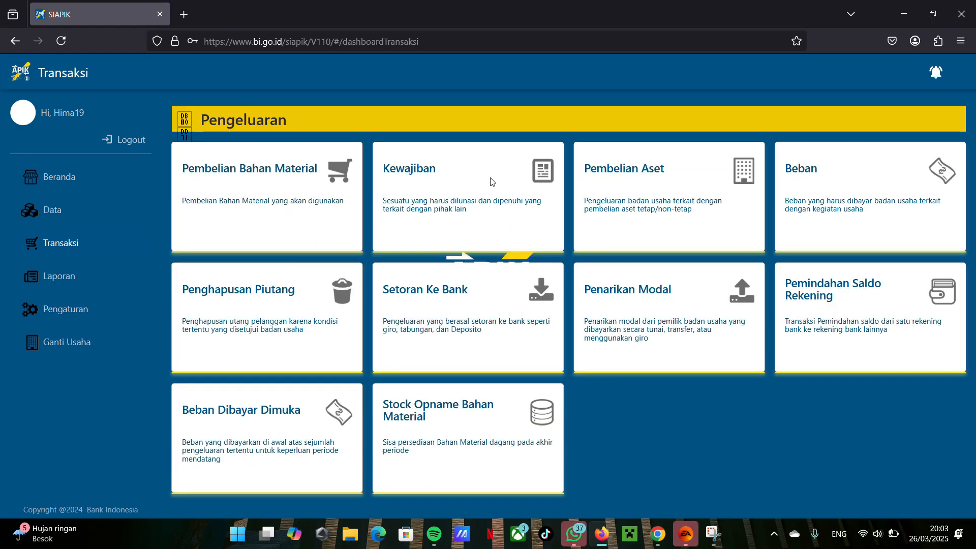
click(259, 313)
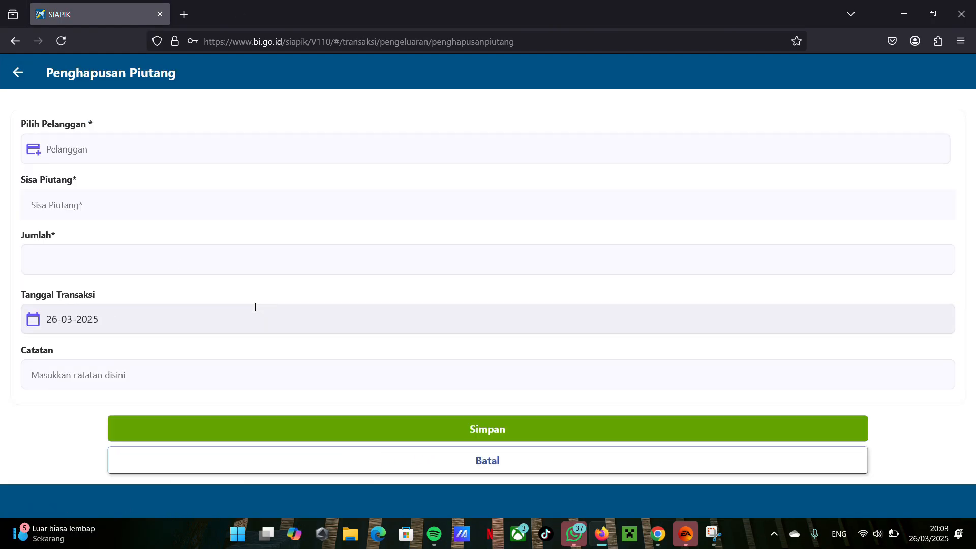
click(104, 161)
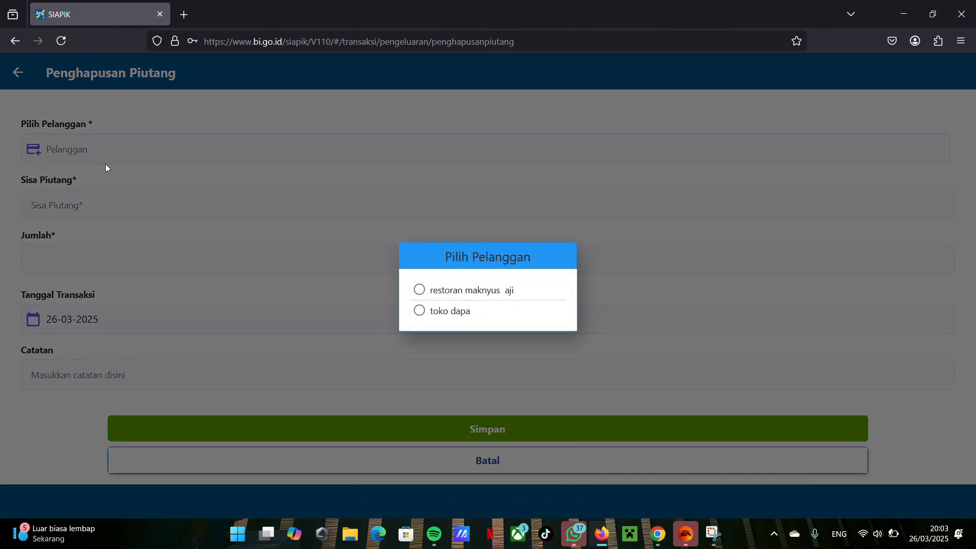
click(417, 290)
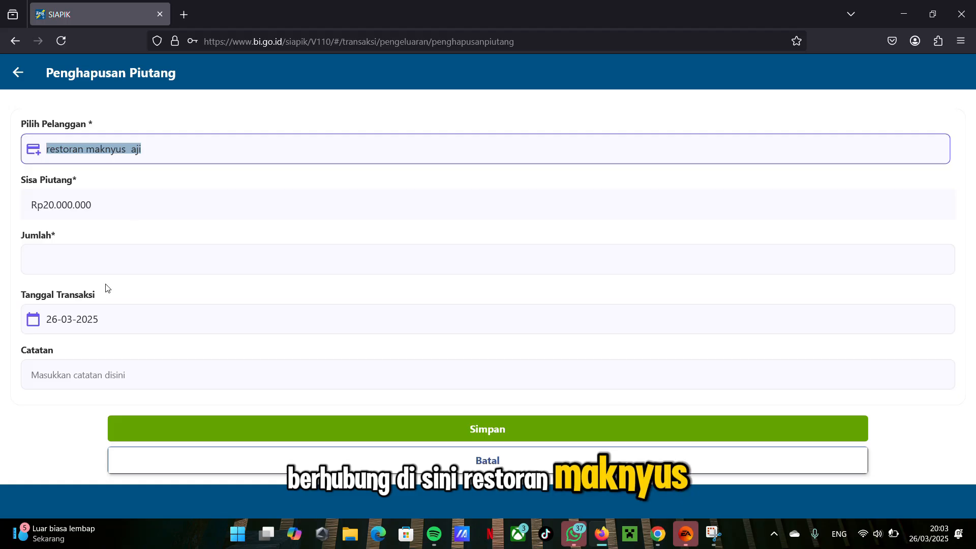
Step: Enter a receivable write-off amount of Rp 20.000.000 dated 07-03-2025, save it and return to the transaction menu
click(105, 269)
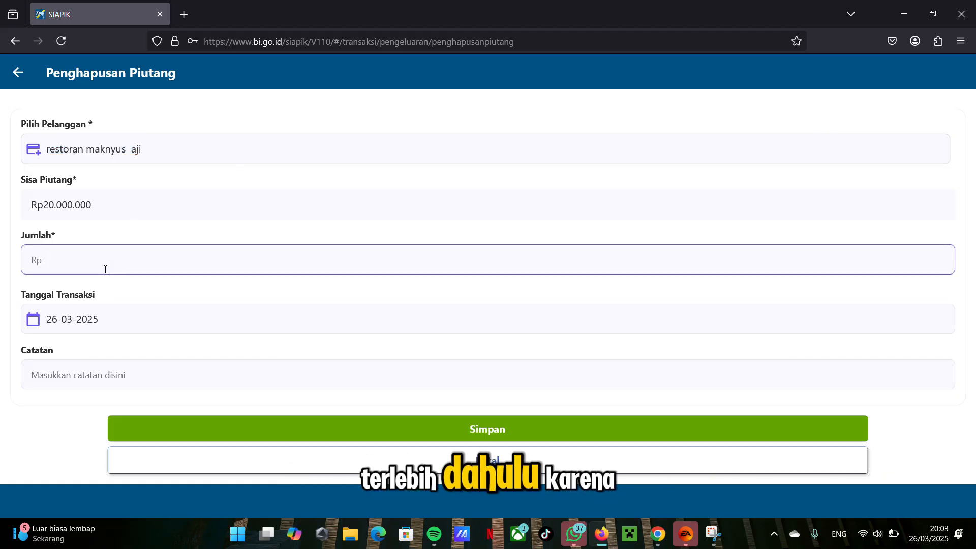
text(20.000)
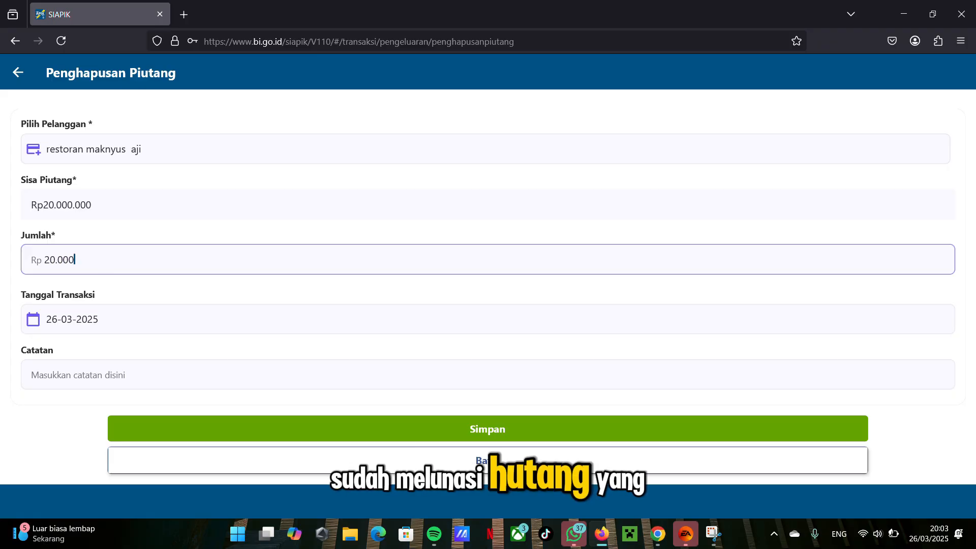
text(.00)
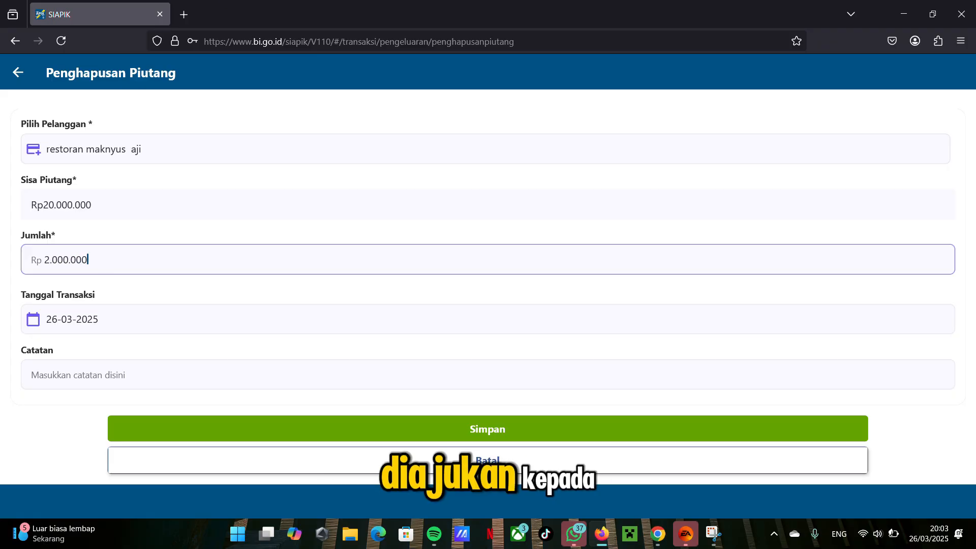
text(0)
click(112, 327)
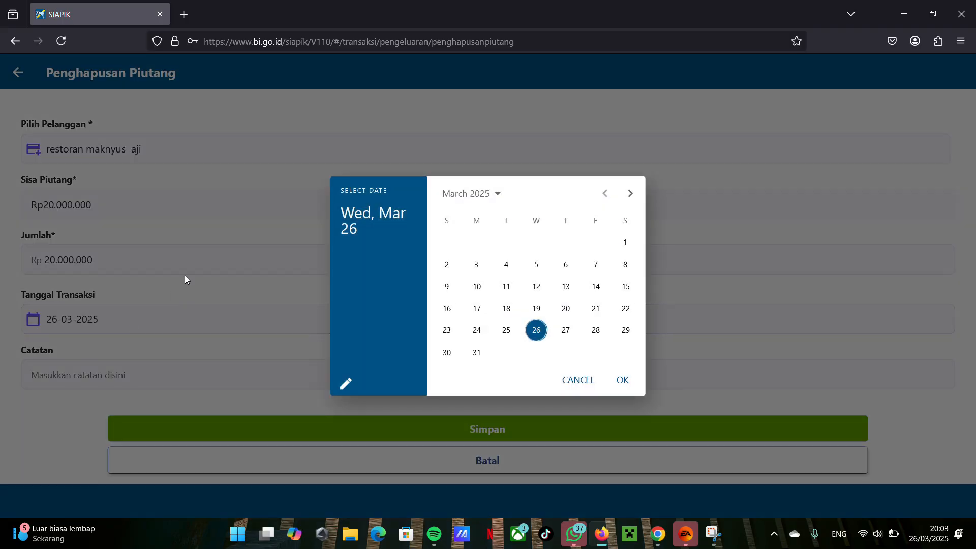
click(596, 264)
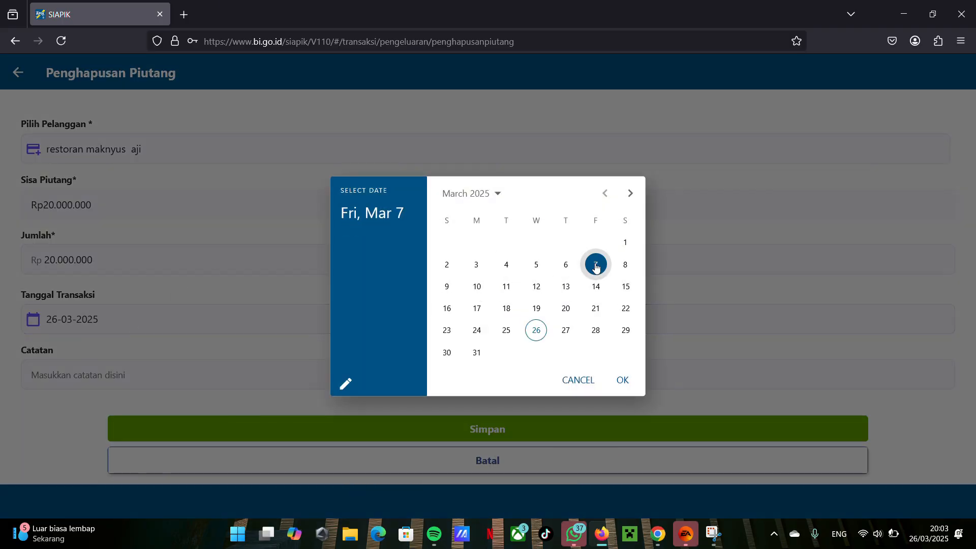
click(623, 380)
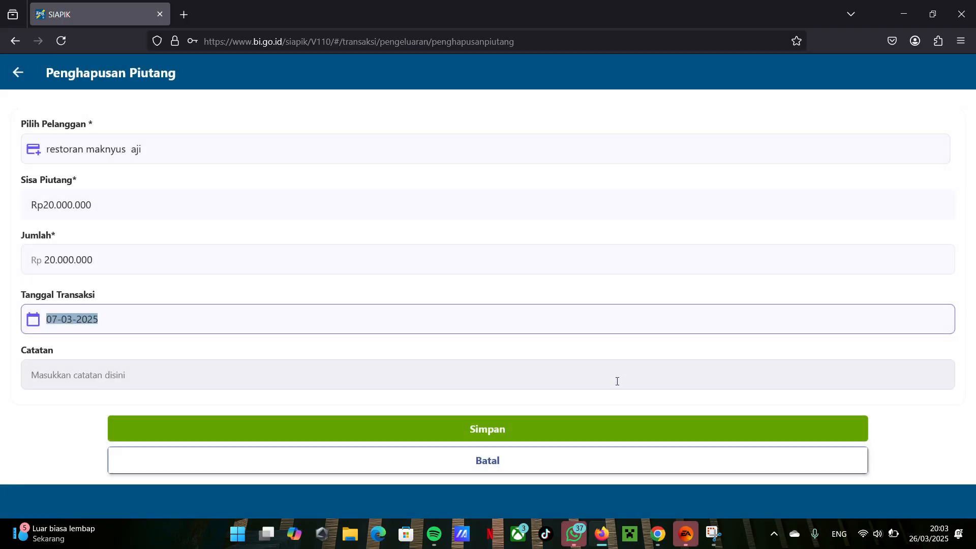
click(504, 432)
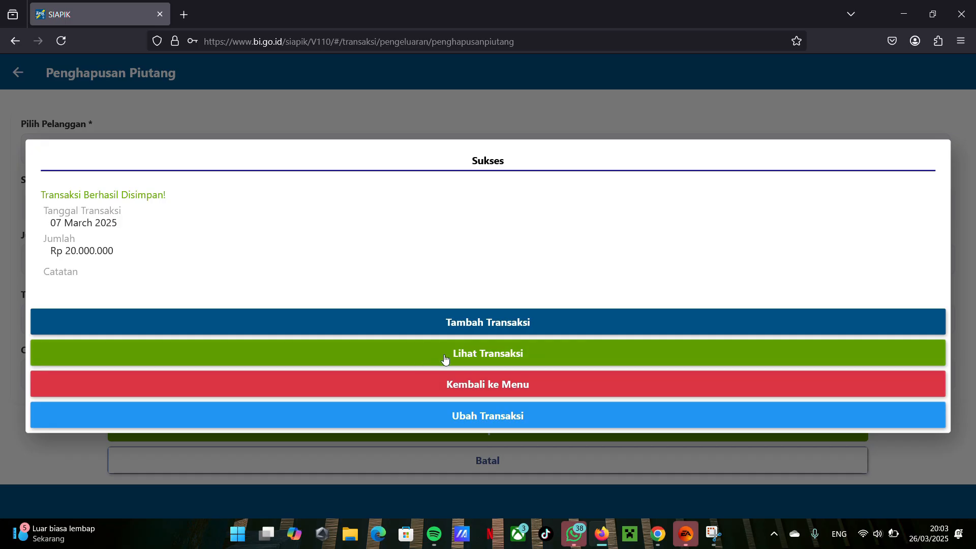
click(481, 389)
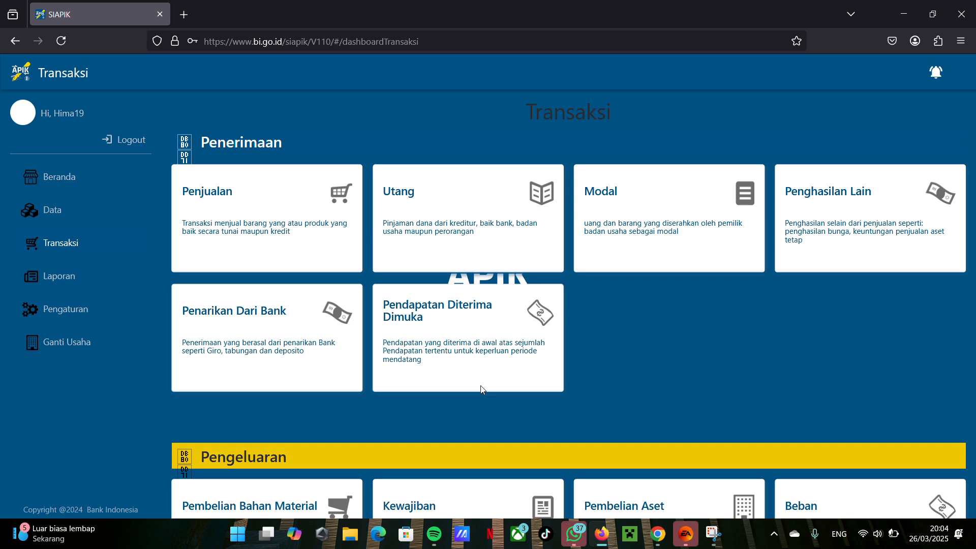
Step: Start a Penjualan Barang Jadi transaction dated 10-03-2025 and choose the restoran maknyus customer as Pelanggan
click(264, 234)
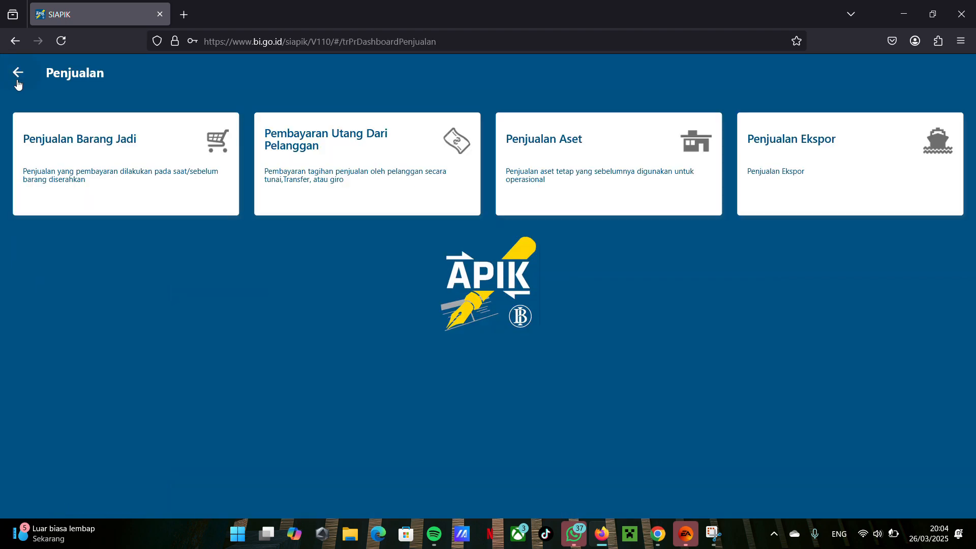
click(106, 175)
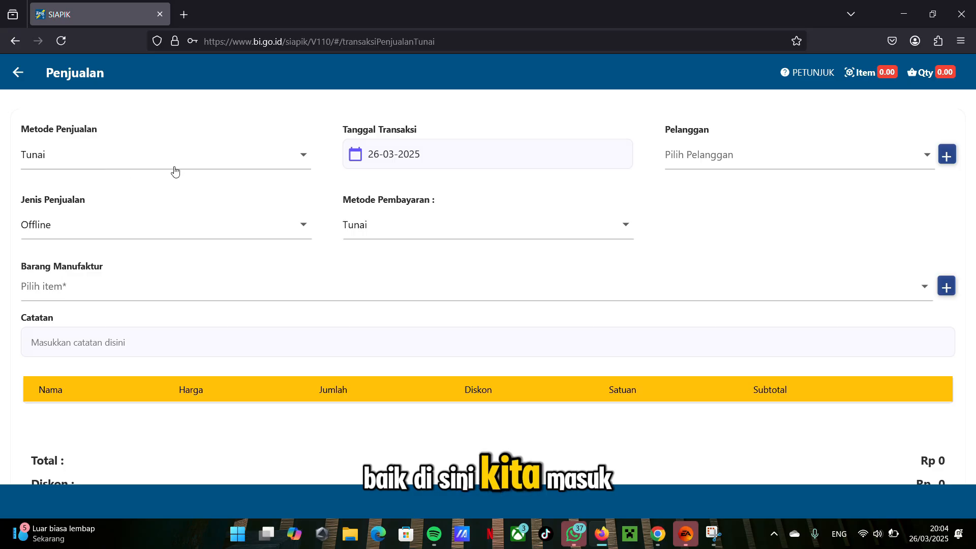
click(394, 157)
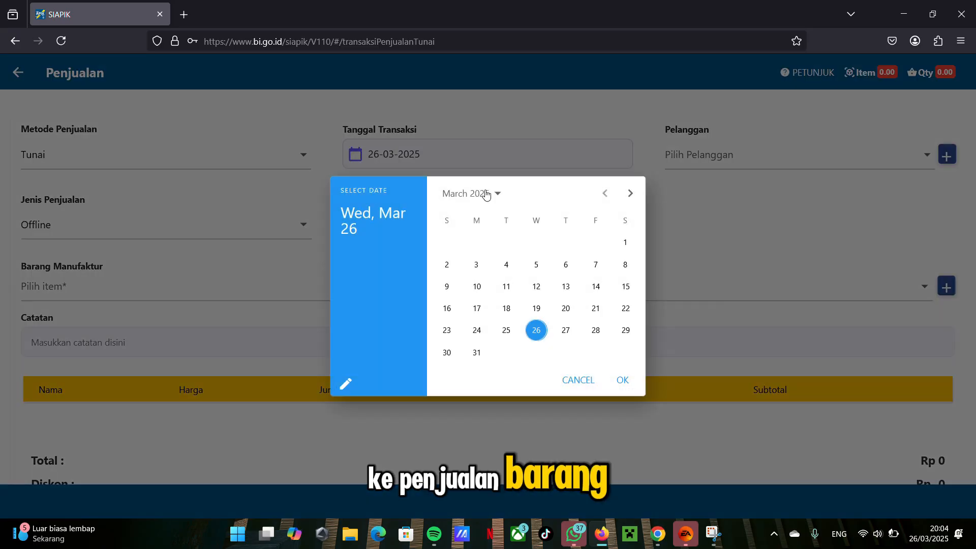
click(476, 286)
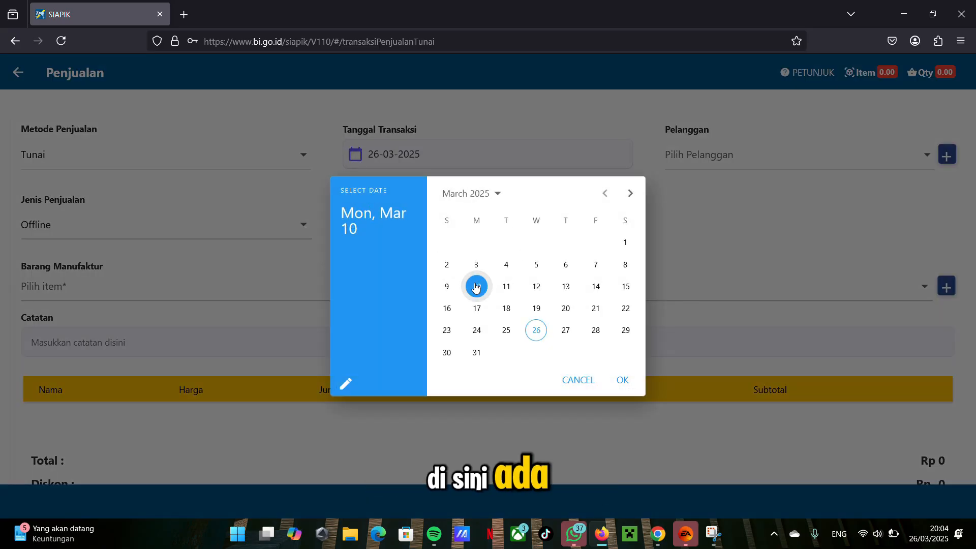
click(623, 381)
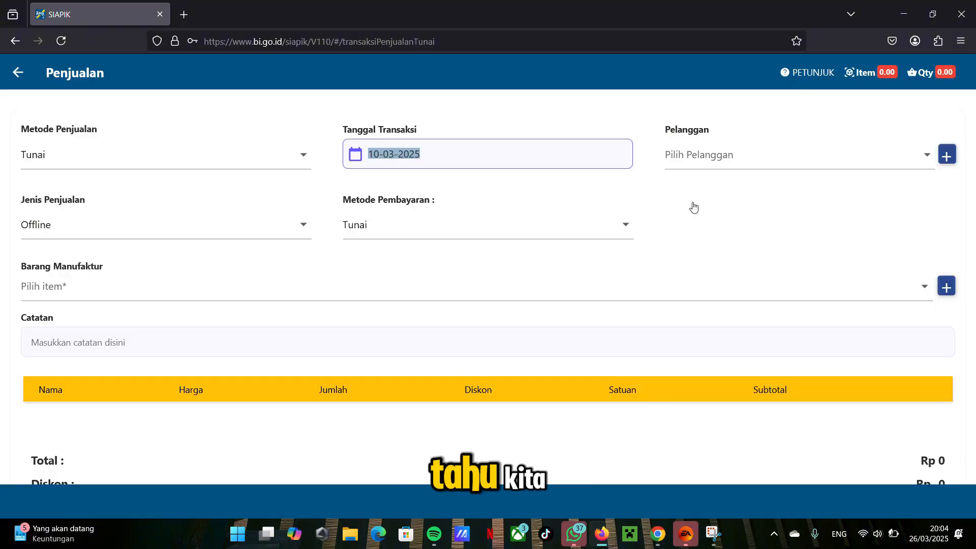
click(717, 156)
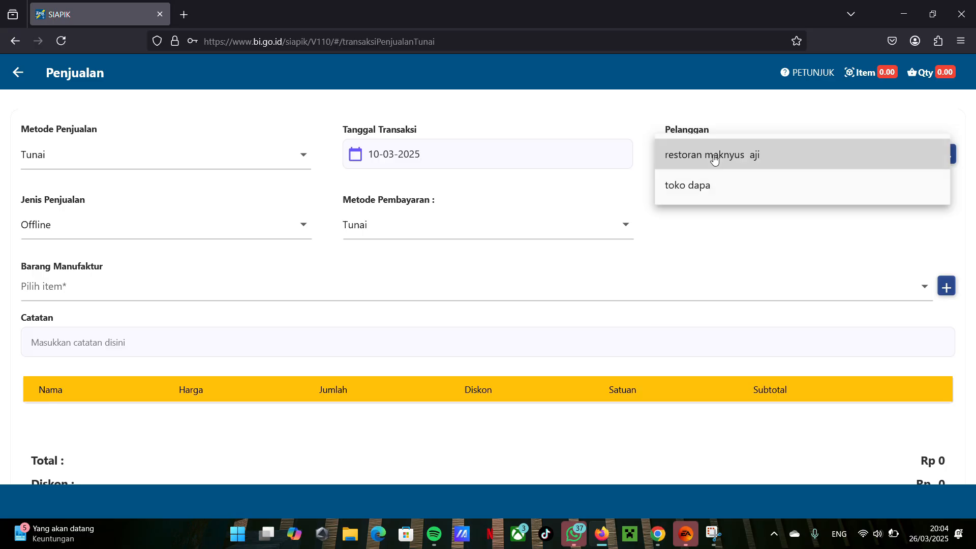
click(716, 157)
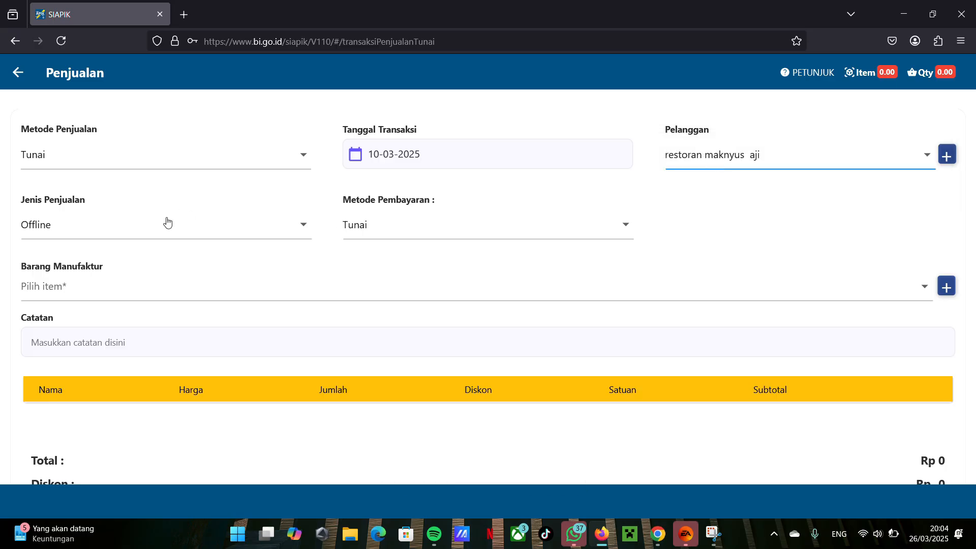
Step: Add 2500 KG tahu at Rp 12.000 and 1500 KG tempe at Rp 20.000 to the sale and save it
click(172, 286)
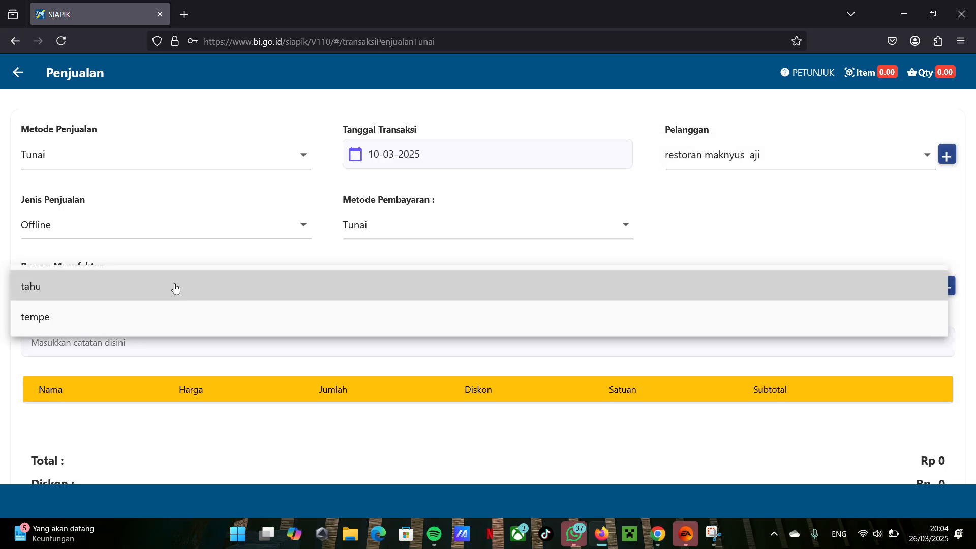
click(191, 297)
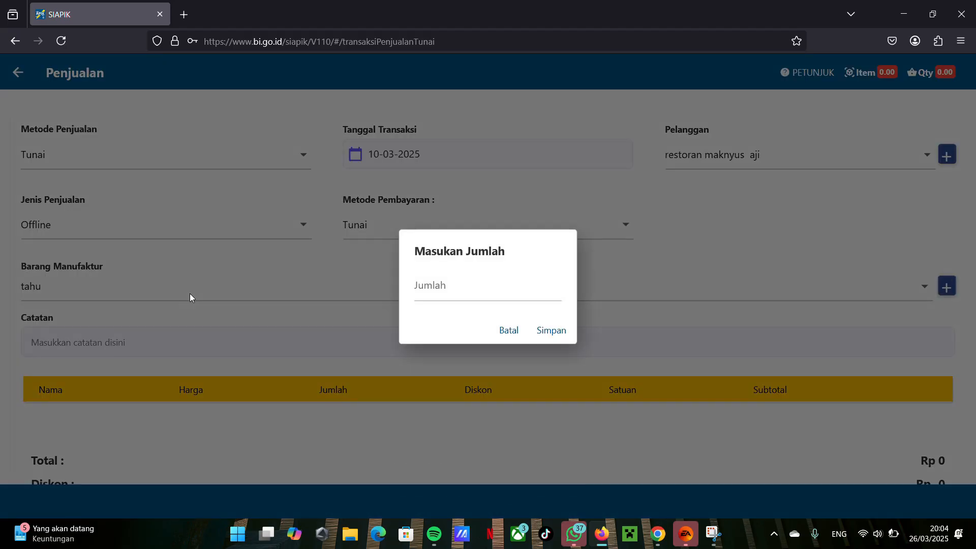
click(437, 285)
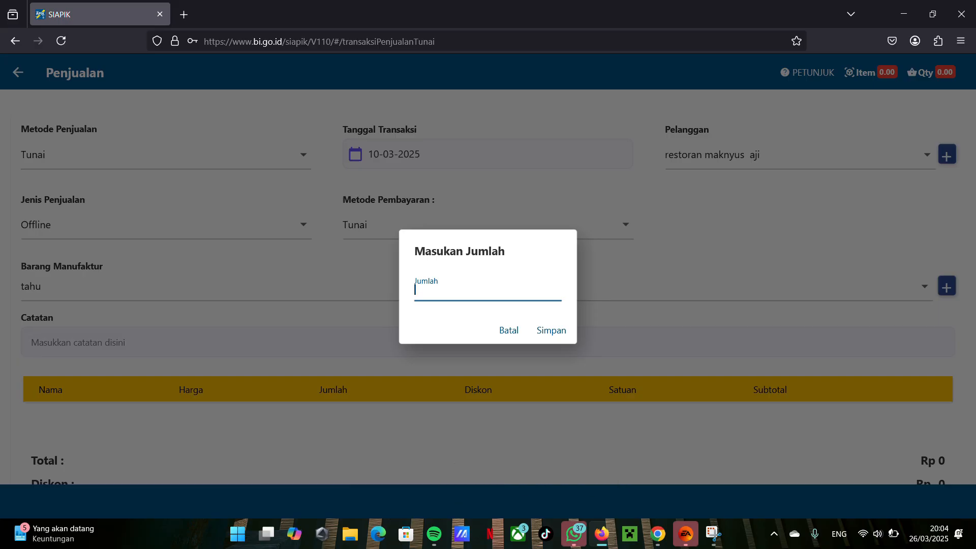
click(552, 331)
scroll(501, 255, down, 2)
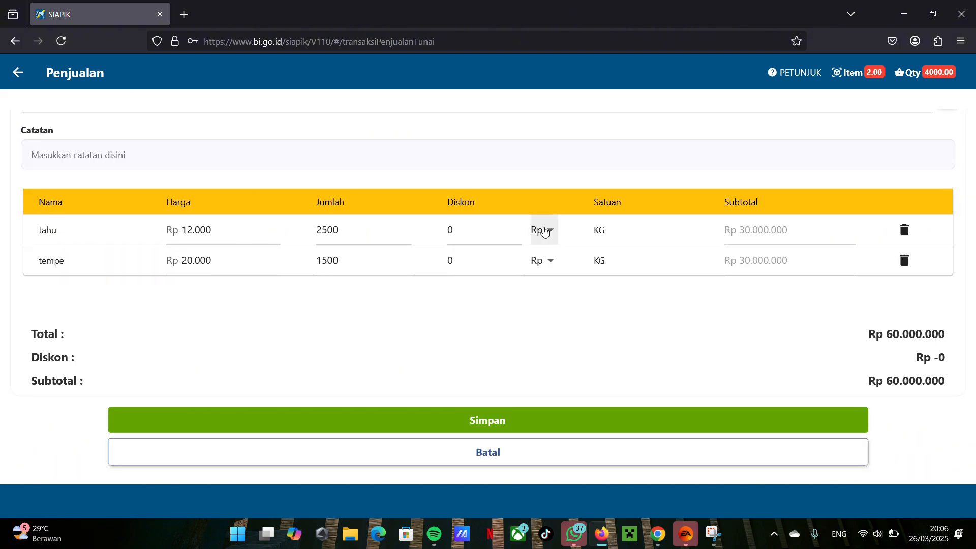
click(627, 420)
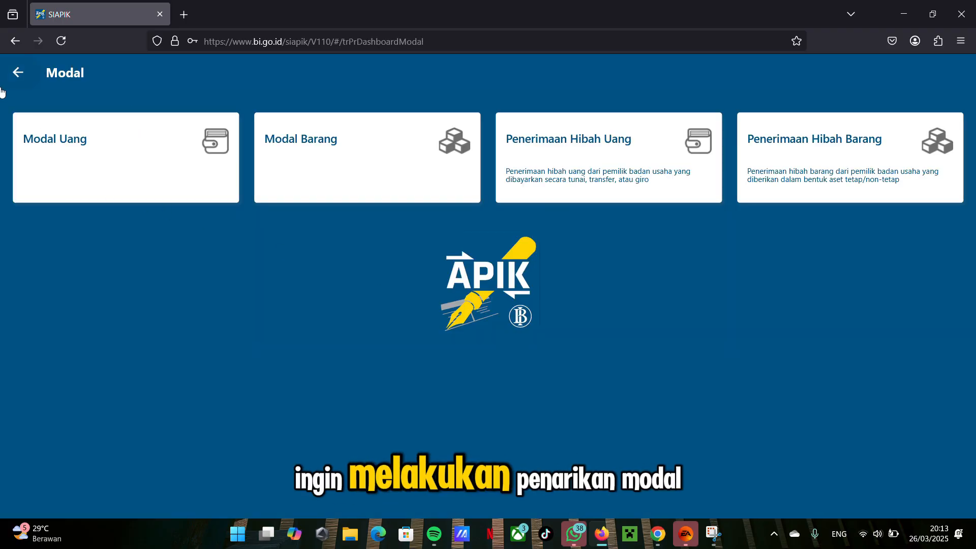
Step: Start a Penarikan Modal transaction under Pengeluaran with a Nilai of Rp 30.000.000 and the date 20-03-2025
click(17, 73)
scroll(424, 410, down, 5)
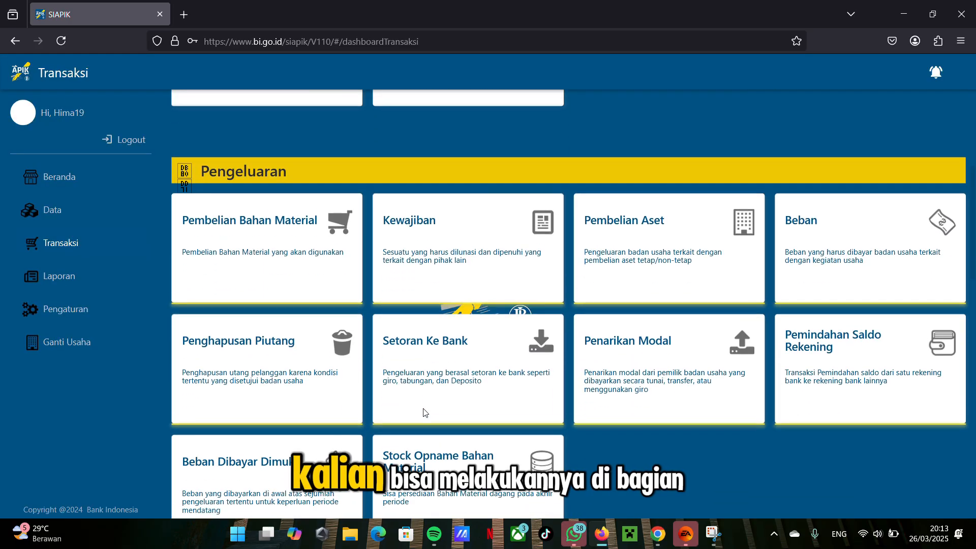
scroll(425, 412, down, 1)
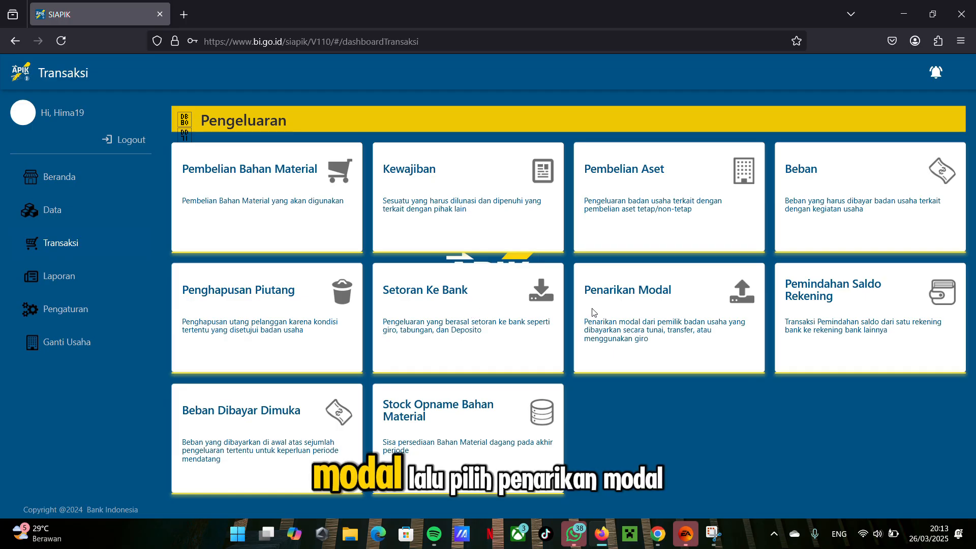
click(621, 302)
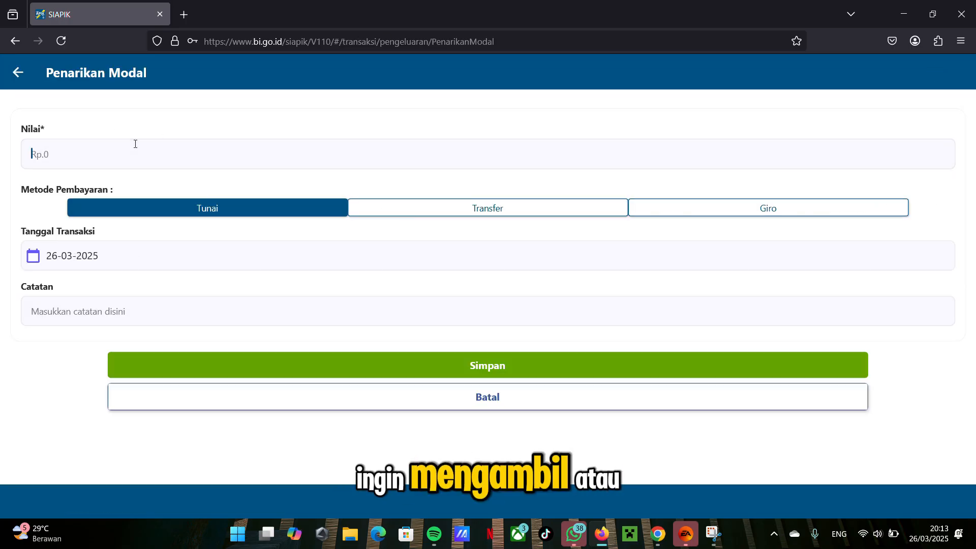
click(135, 144)
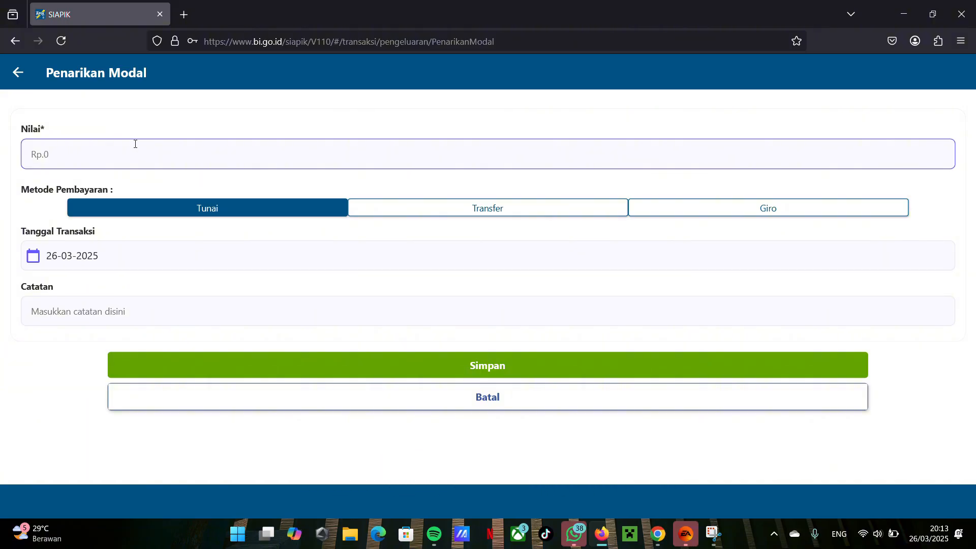
text(3.000.000)
click(139, 251)
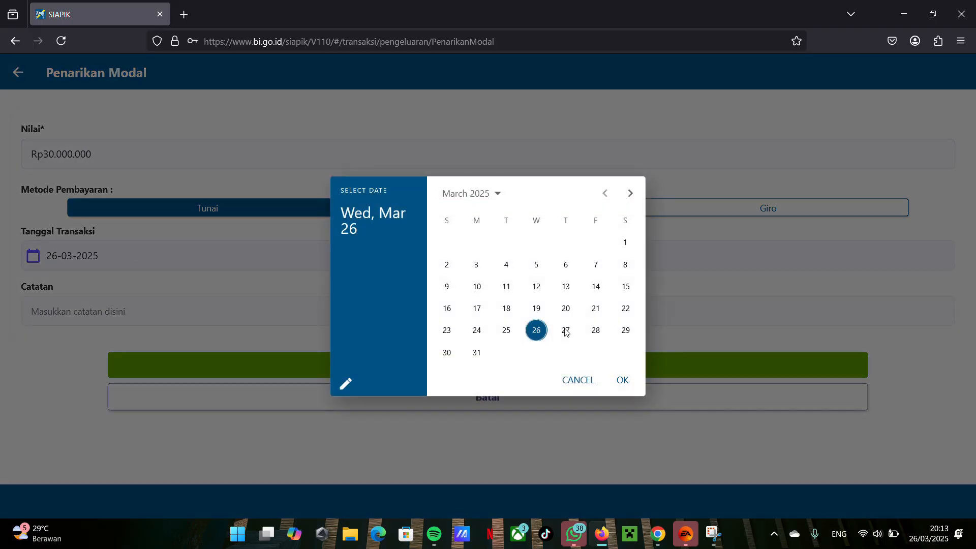
click(566, 308)
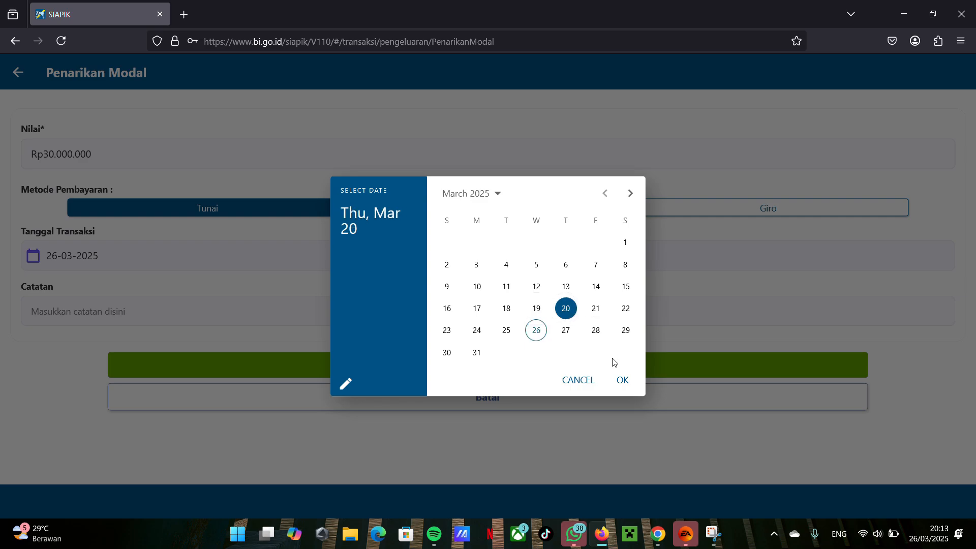
click(620, 380)
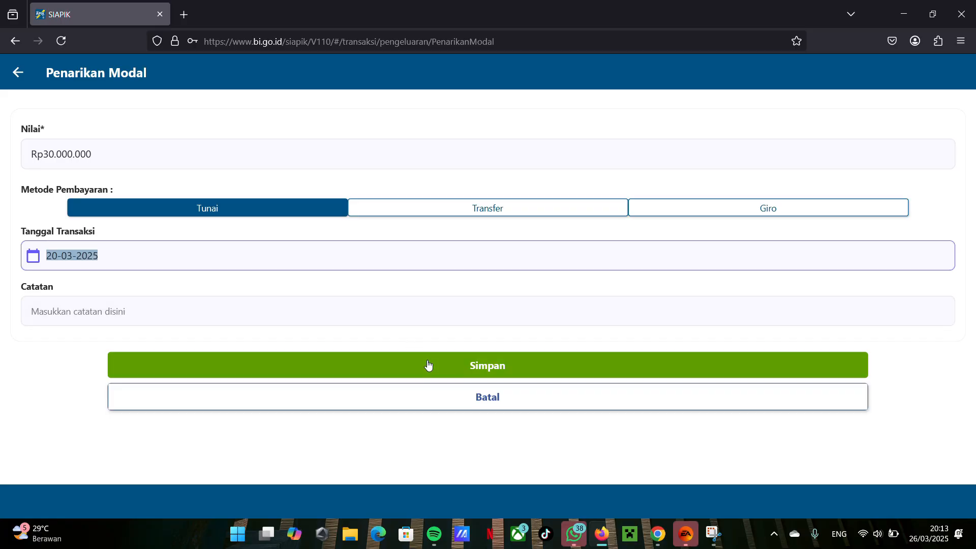
click(378, 217)
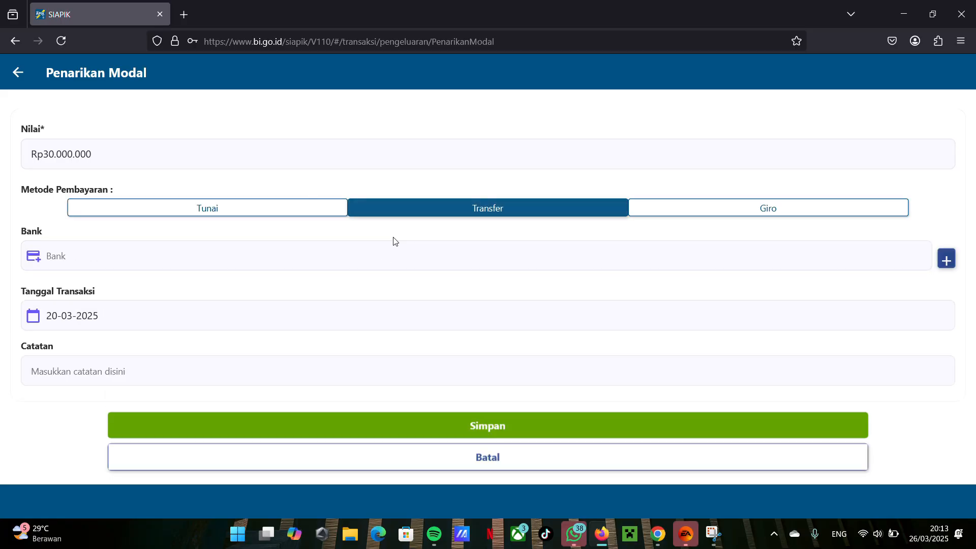
click(236, 212)
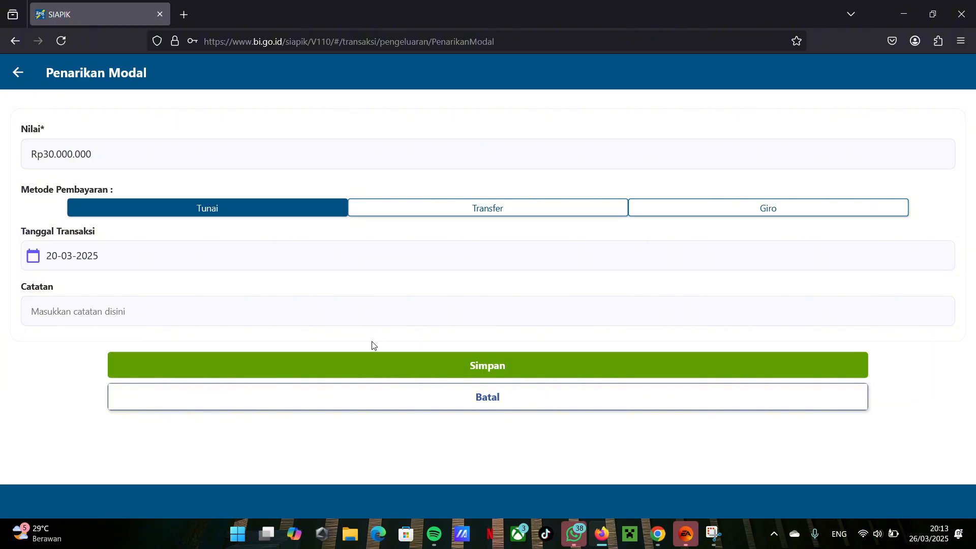
click(377, 211)
click(312, 211)
Step: Save the Tunai capital withdrawal and return to the transaction menu
click(383, 369)
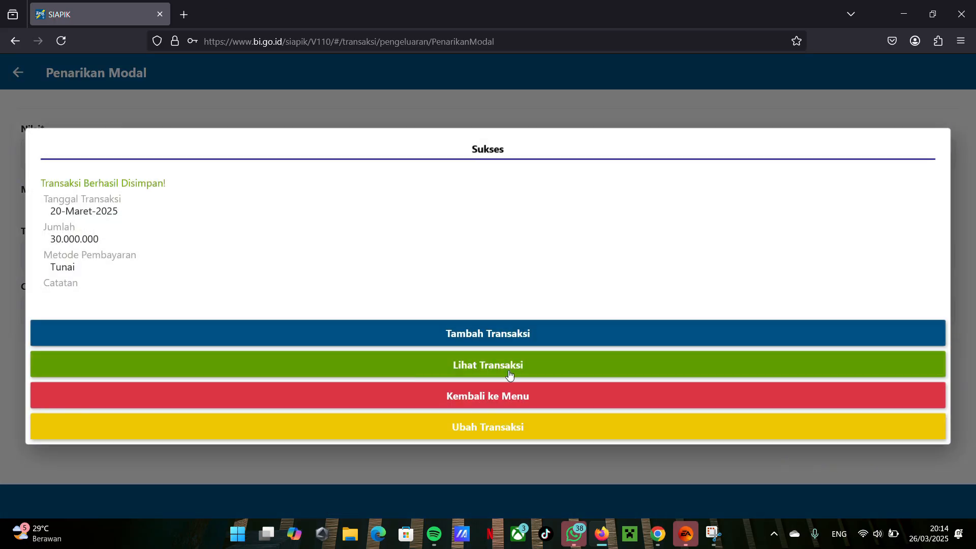
click(505, 403)
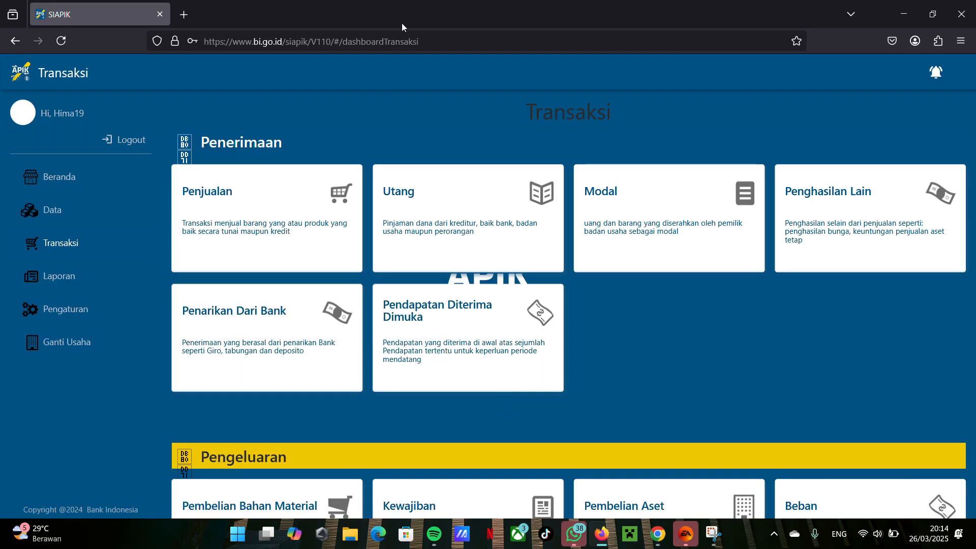
Step: Start a Stock Opname Bahan Material transaction under Pengeluaran dated 23-03-2025 and choose kedelai as Nama Barang
scroll(717, 206, down, 5)
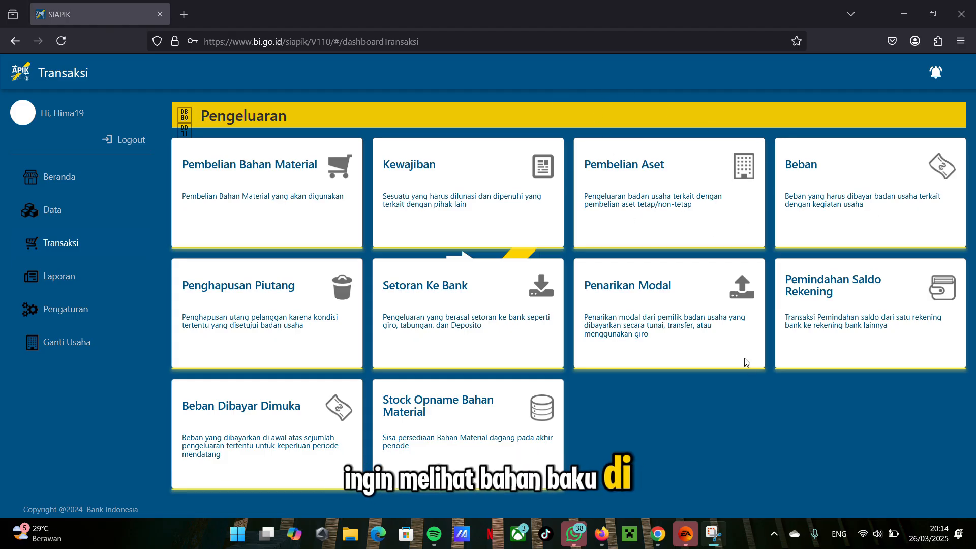
click(509, 436)
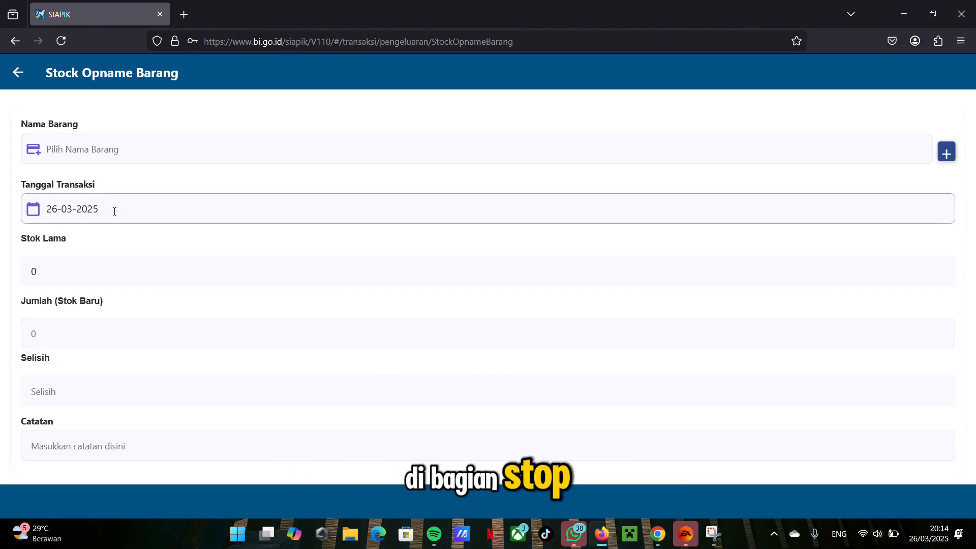
click(112, 209)
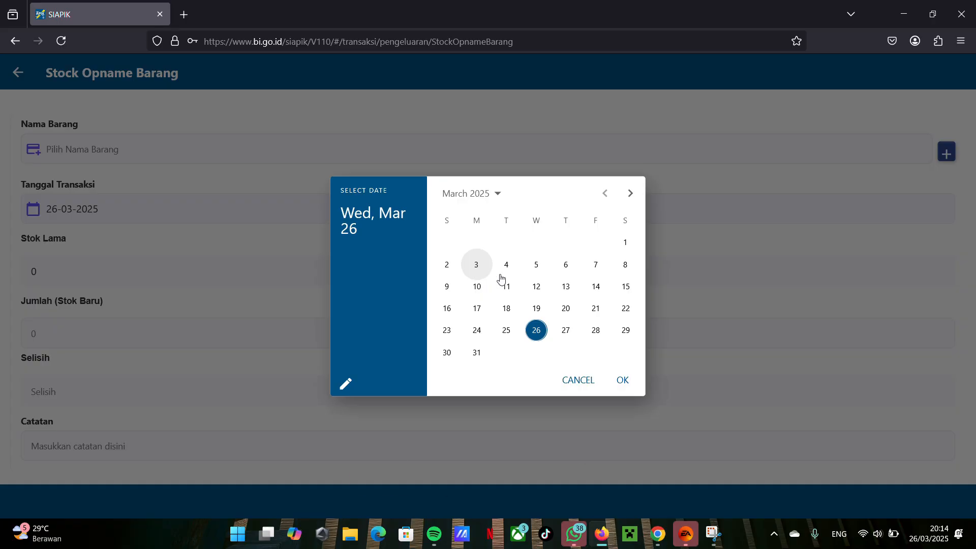
click(447, 330)
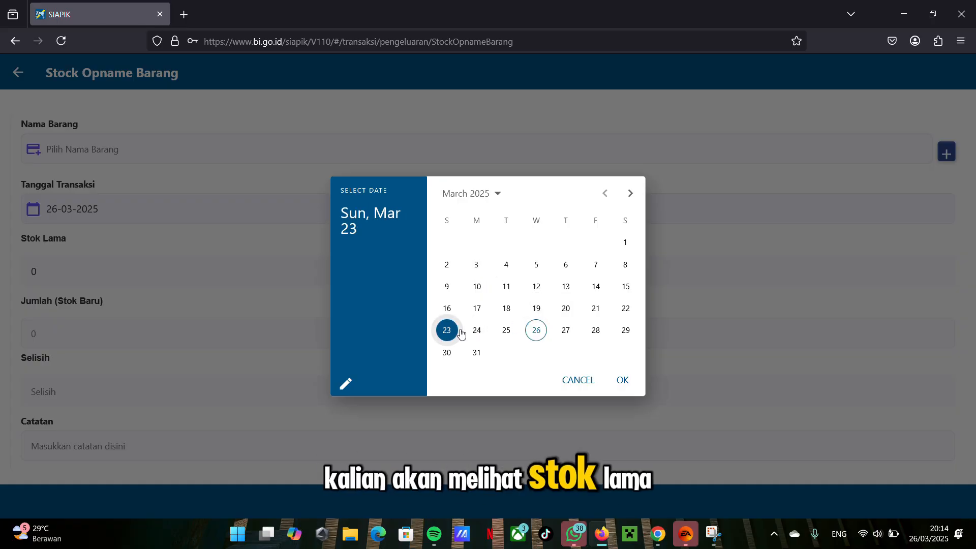
click(621, 380)
click(259, 159)
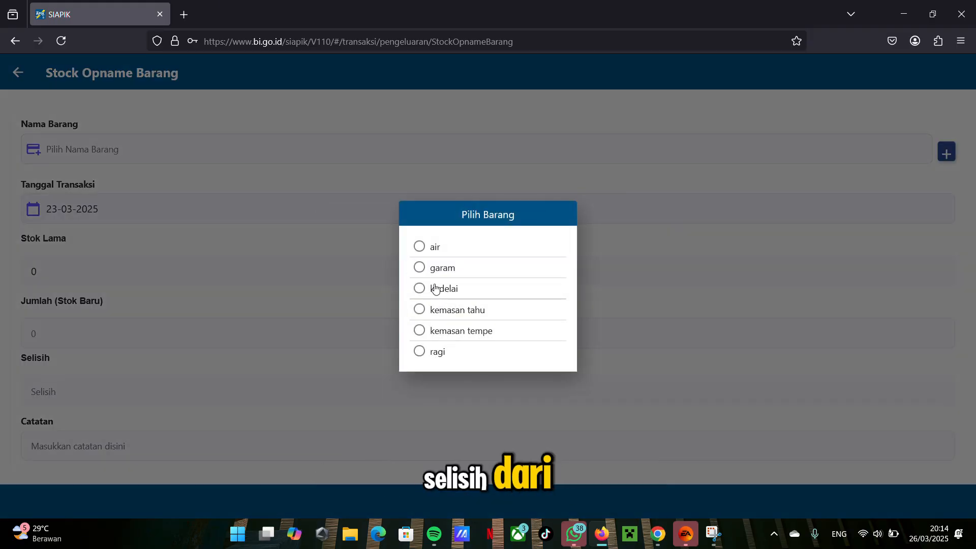
click(435, 289)
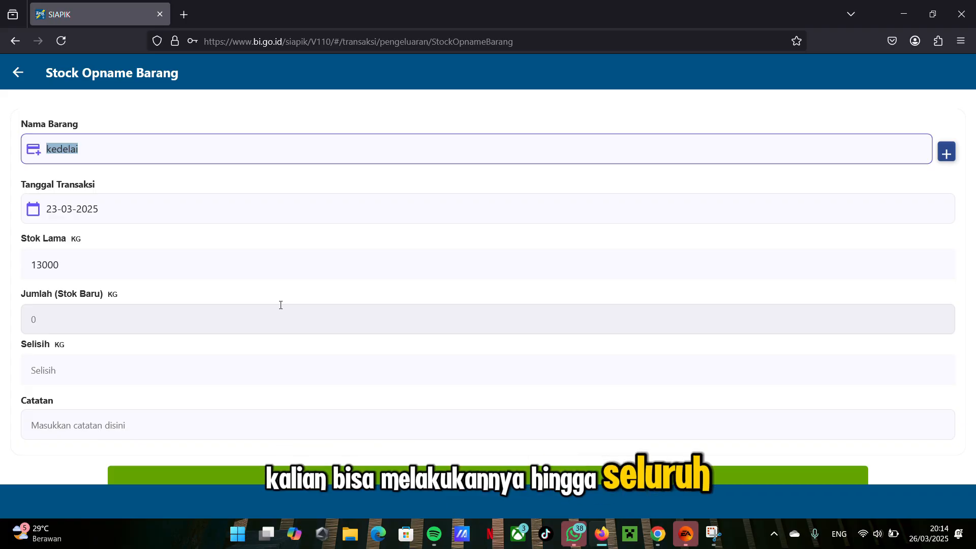
Step: Set the kedelai Jumlah (Stok Baru) to 12000 KG and save the stock opname
click(134, 269)
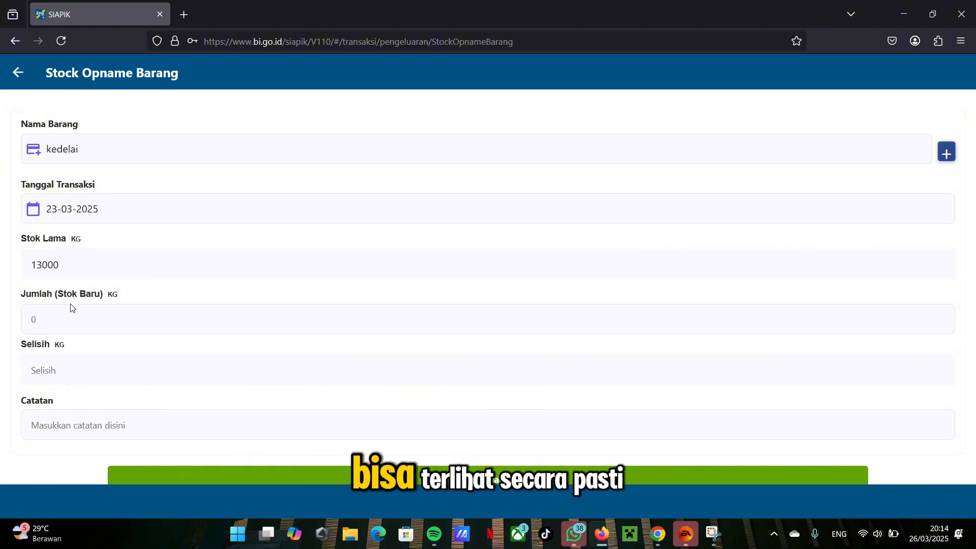
click(90, 323)
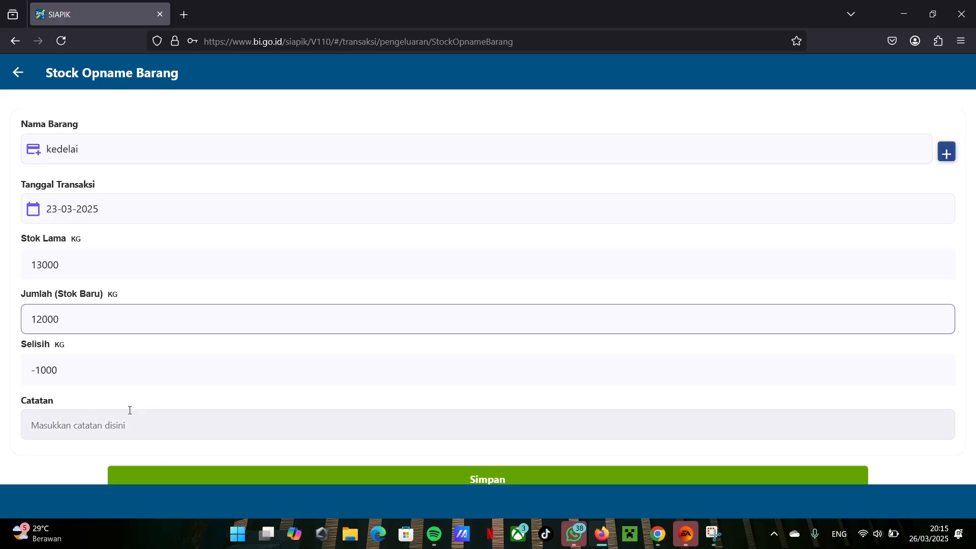
scroll(202, 425, down, 2)
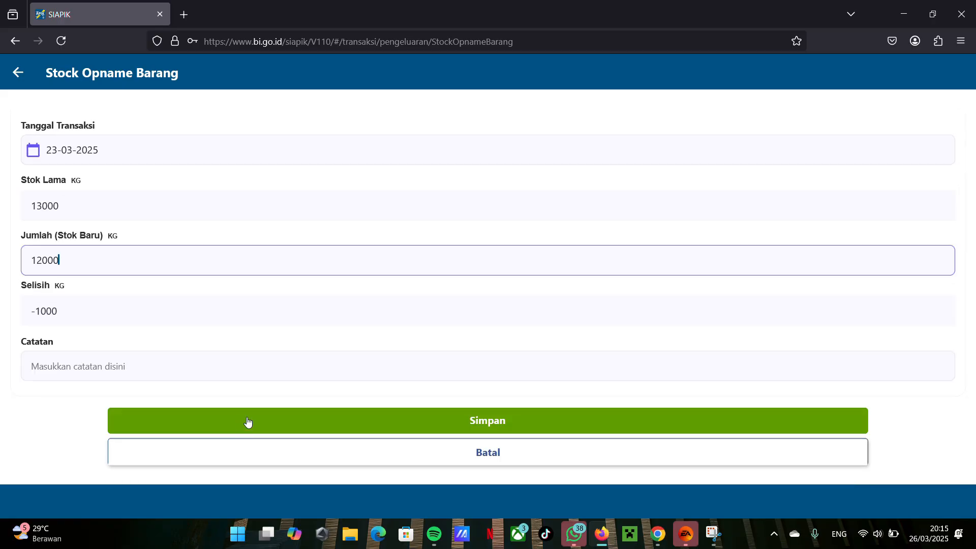
click(245, 421)
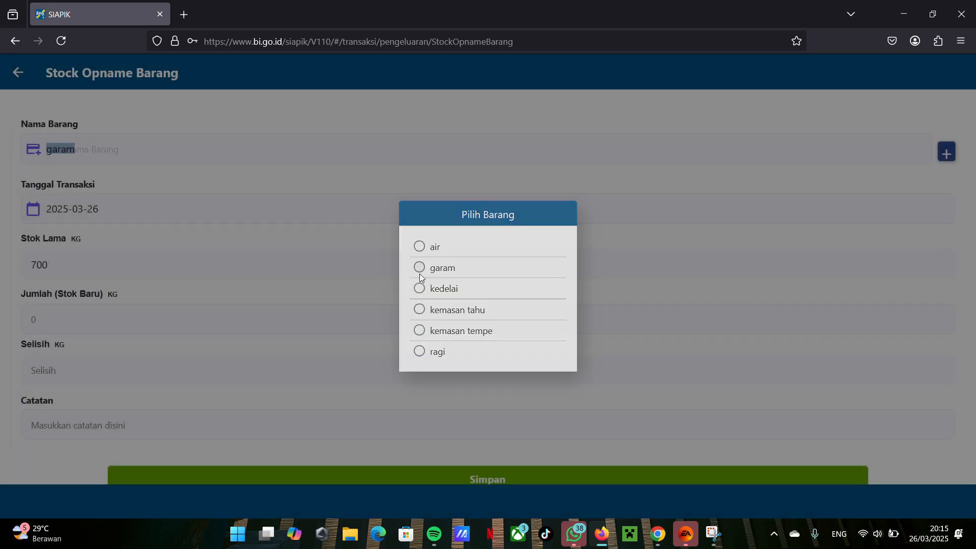
Step: Record a stock opname for garam with a Jumlah (Stok Baru) of 600 KG dated 23-03-2025, save it and return to the transaction menu
click(94, 318)
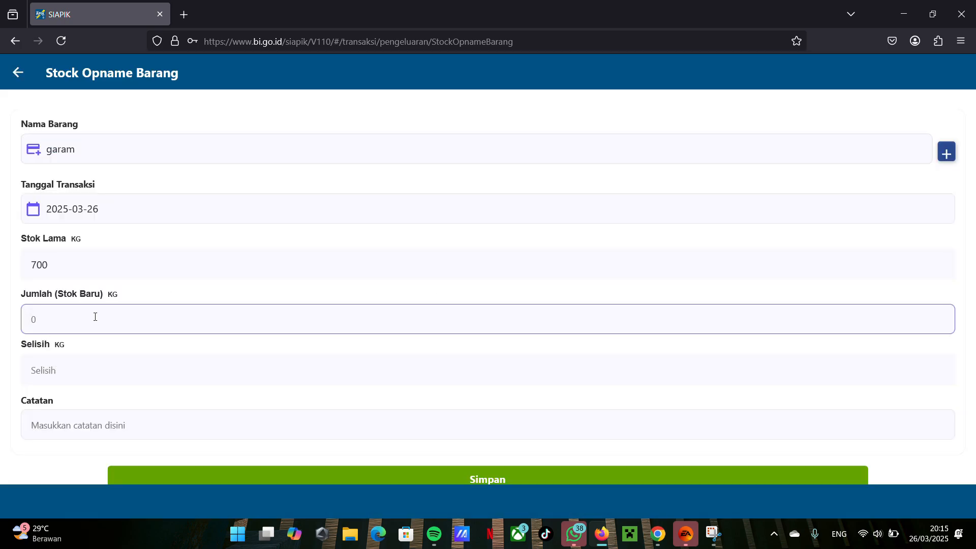
text(600)
scroll(283, 451, down, 1)
click(214, 169)
click(447, 330)
click(621, 380)
click(601, 422)
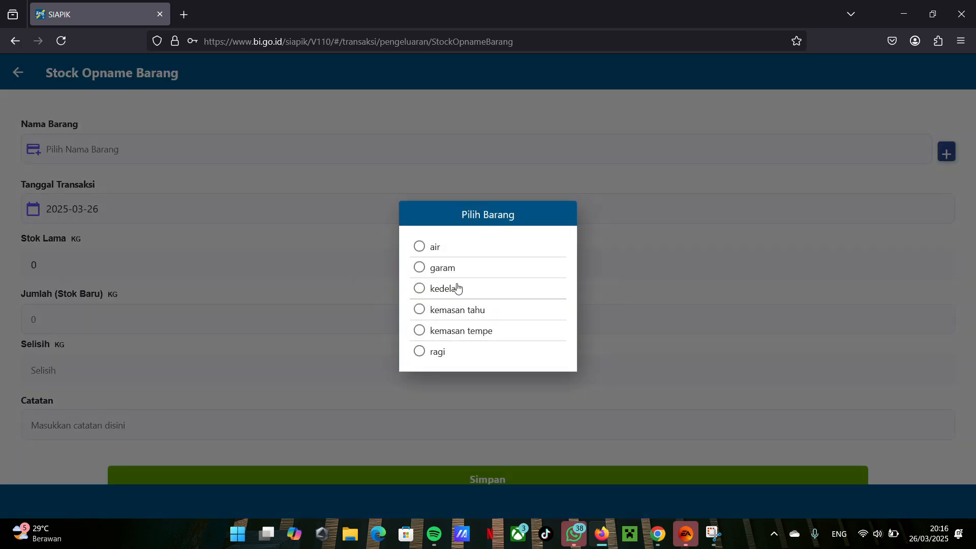
click(421, 329)
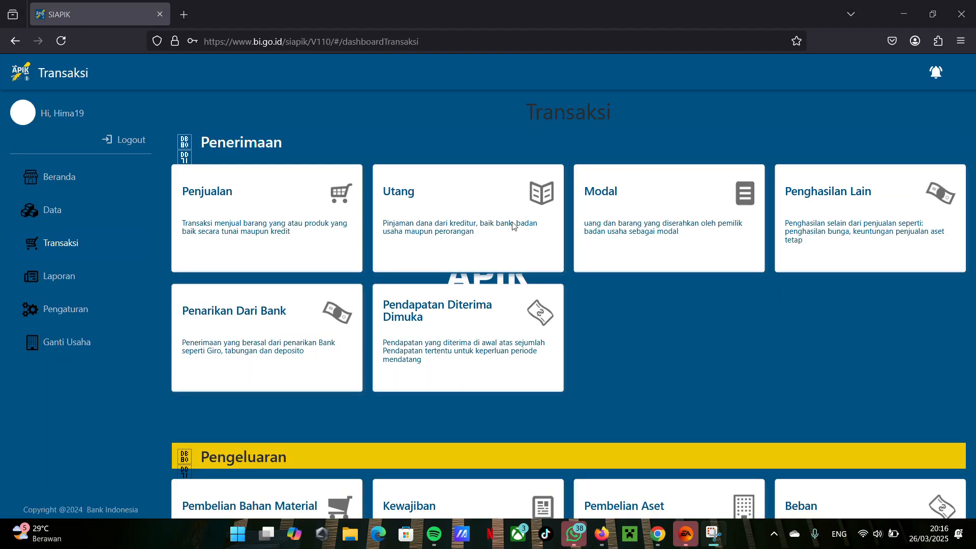
Step: Review the recorded transactions in Laporan History Transaksi and return to the report overview
click(53, 277)
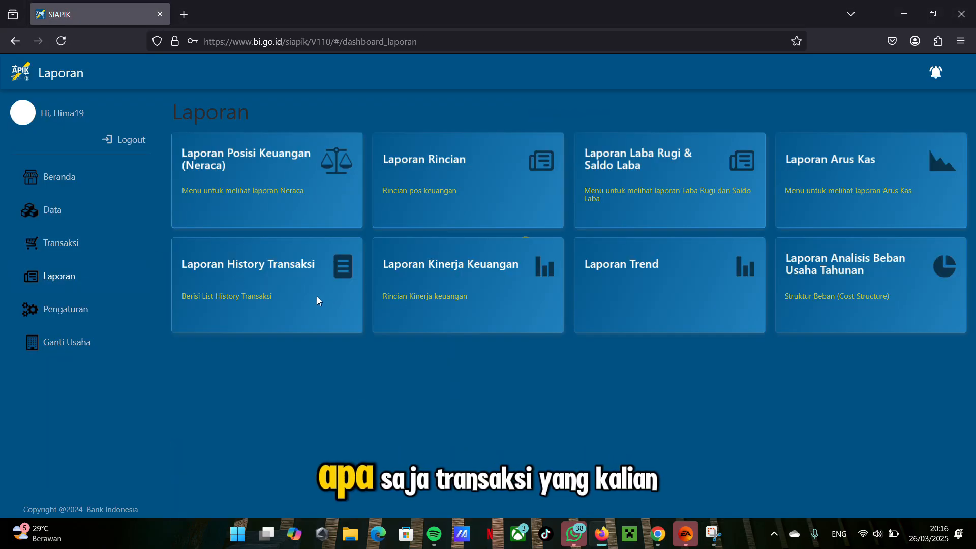
click(317, 300)
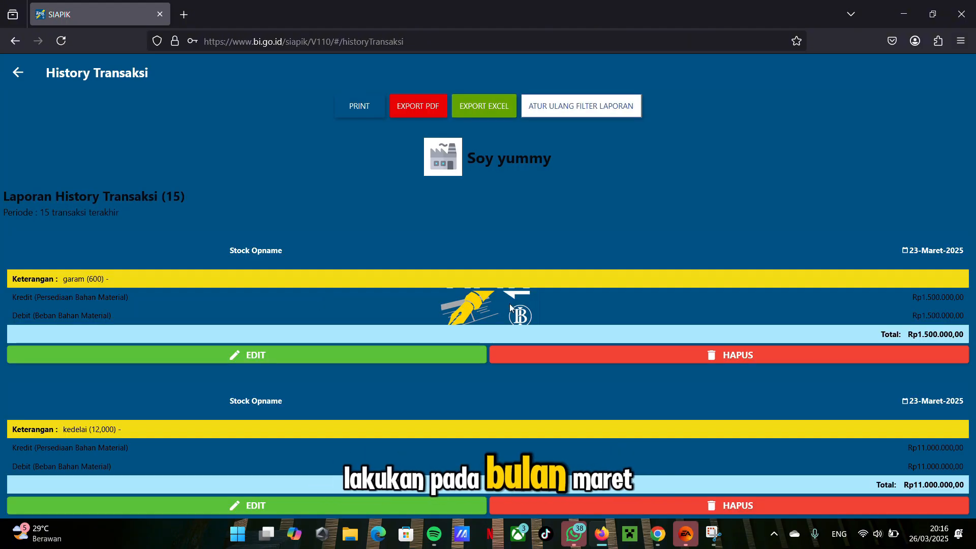
scroll(509, 303, down, 2)
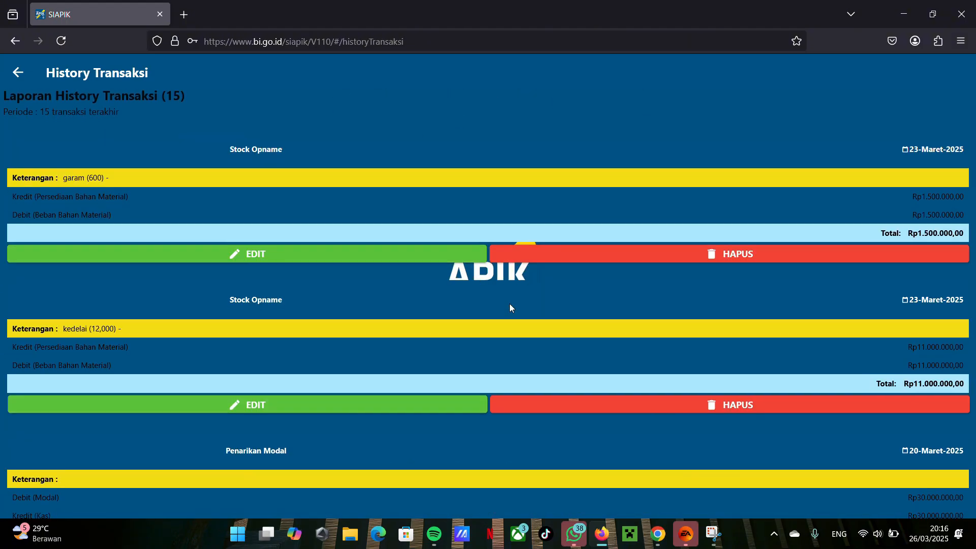
scroll(510, 304, down, 7)
scroll(509, 303, down, 20)
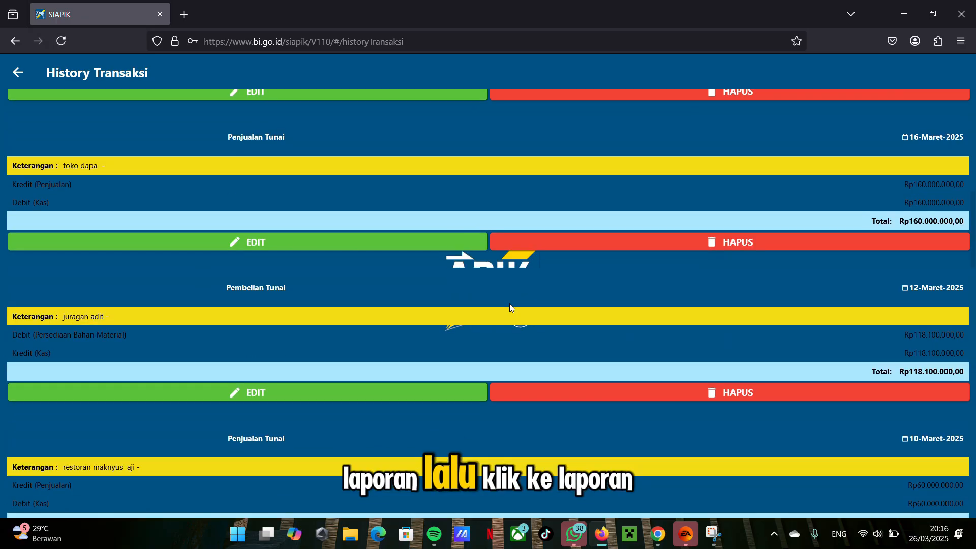
scroll(509, 304, down, 10)
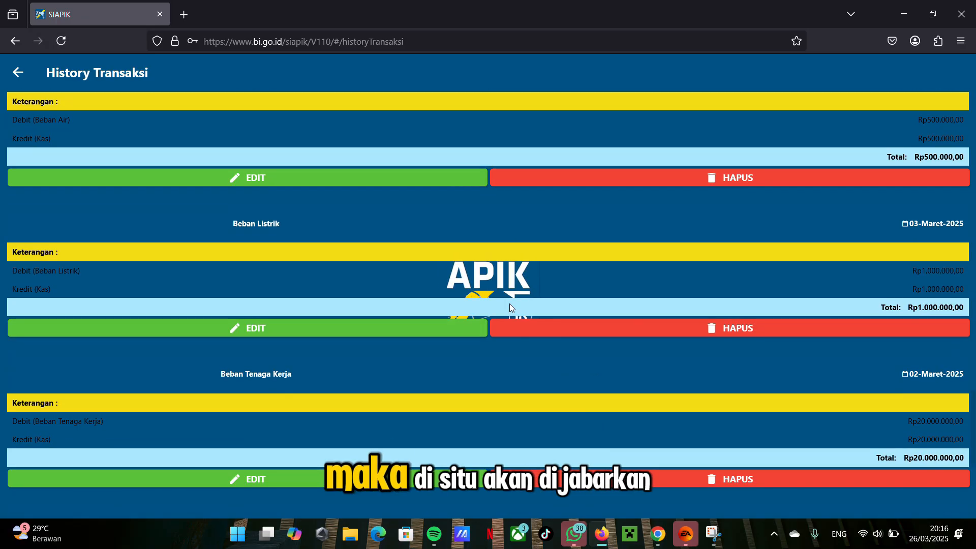
click(18, 72)
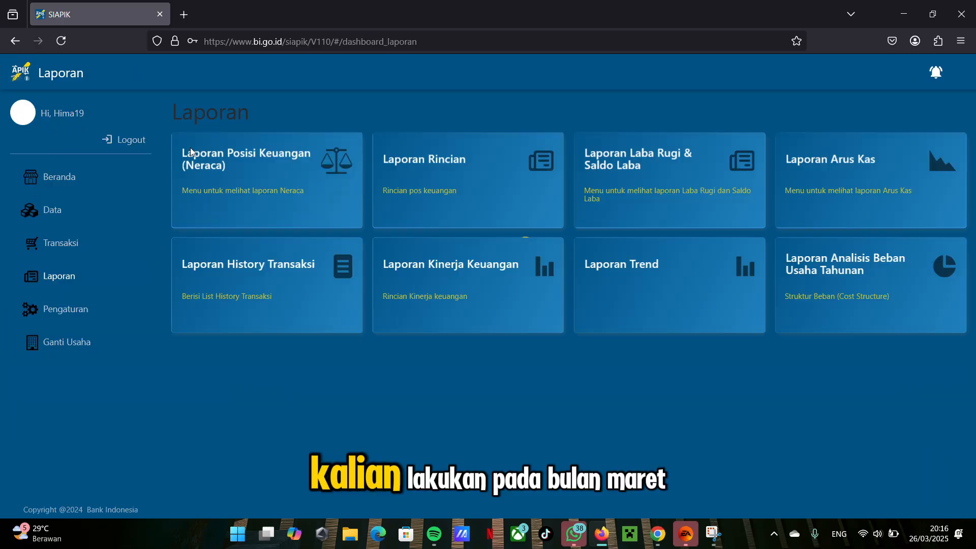
Step: Display the monthly Laporan Posisi Keuangan (Neraca) for Maret 2025
click(237, 167)
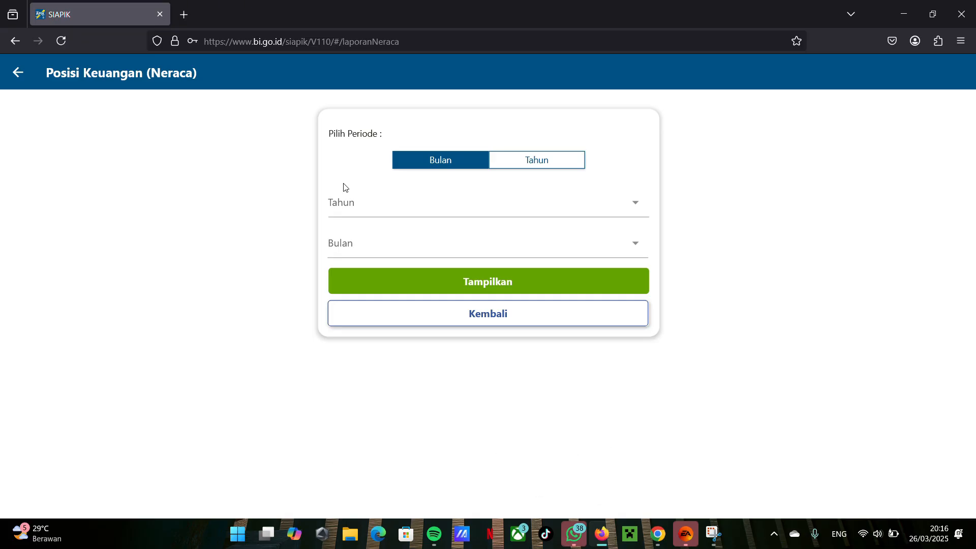
click(349, 199)
click(394, 266)
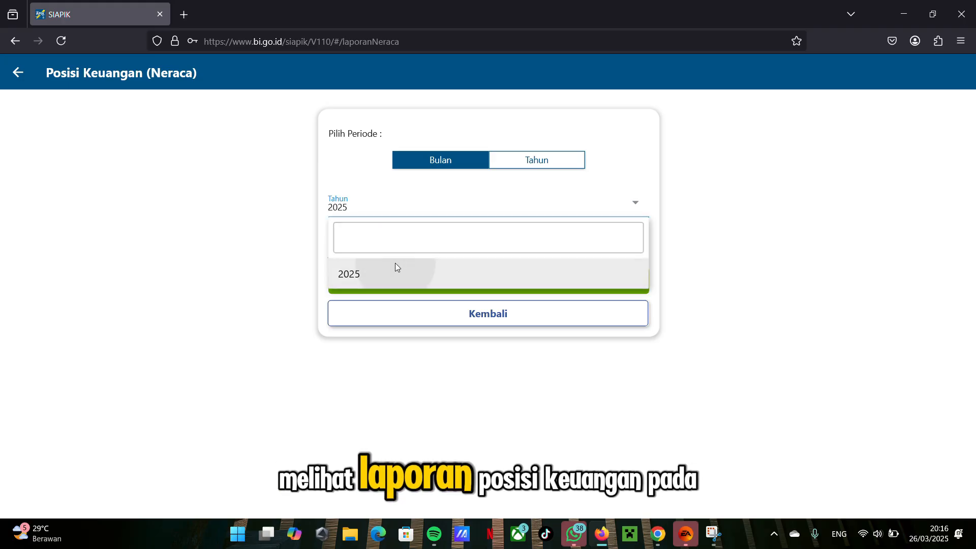
click(379, 252)
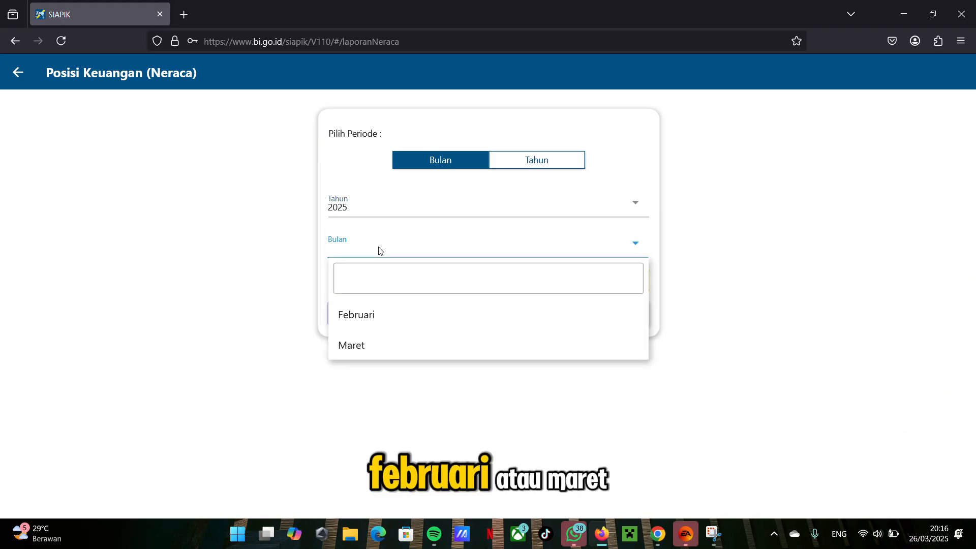
click(400, 337)
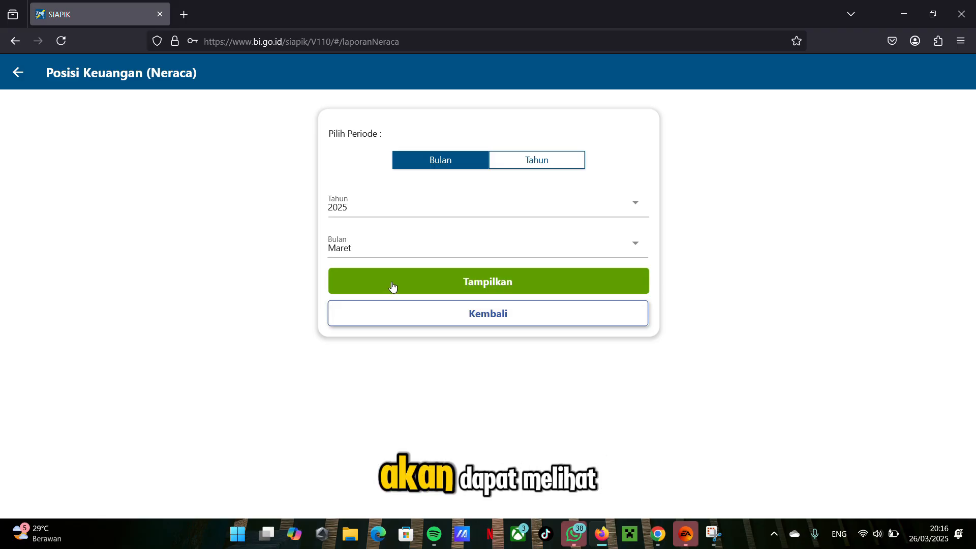
click(391, 283)
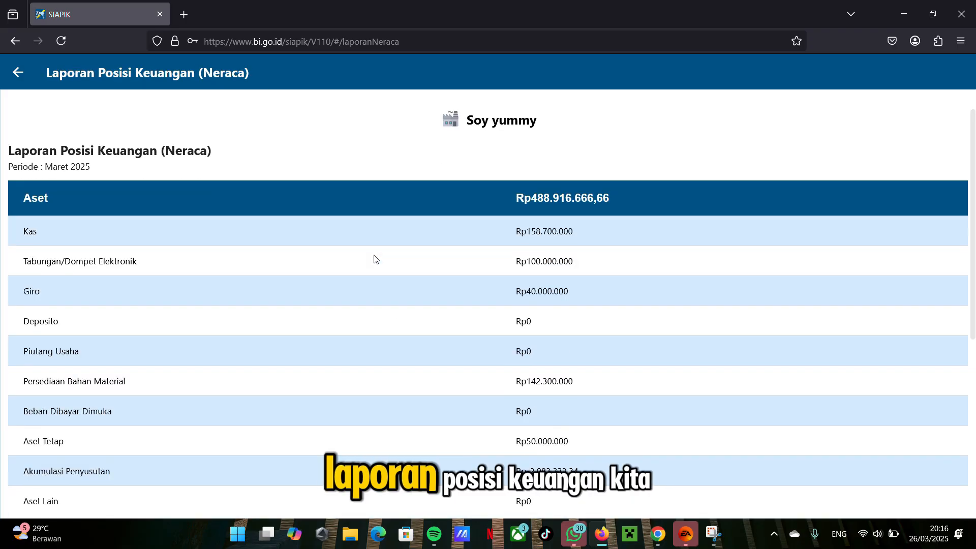
Step: Examine the Aset, Kewajiban and Modal sections of the Neraca, comparing their balances, and return to the period selection
scroll(376, 260, down, 7)
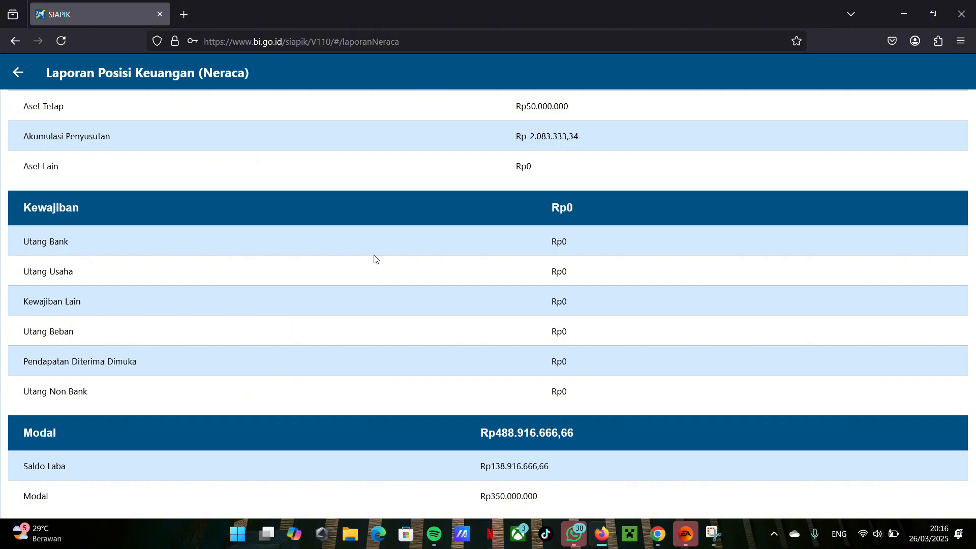
scroll(374, 255, up, 8)
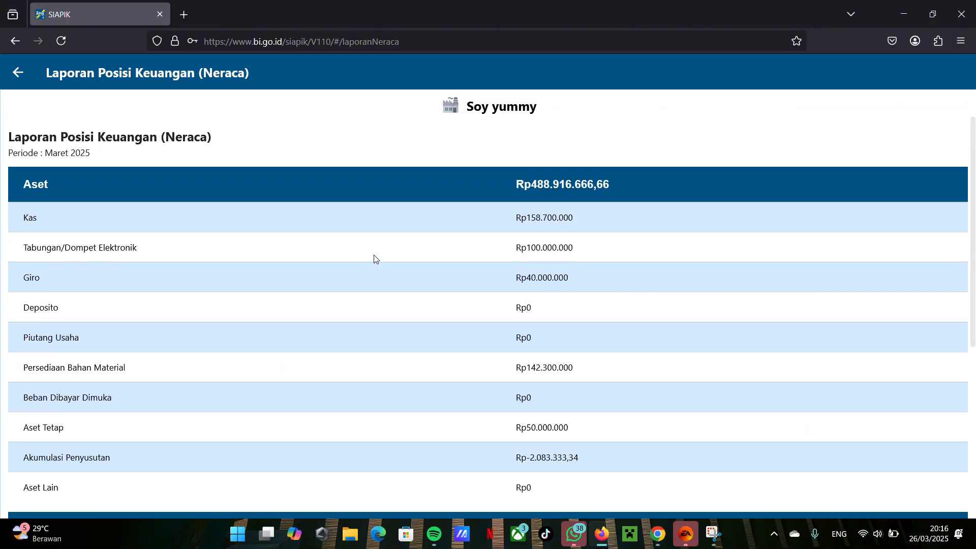
scroll(374, 256, down, 7)
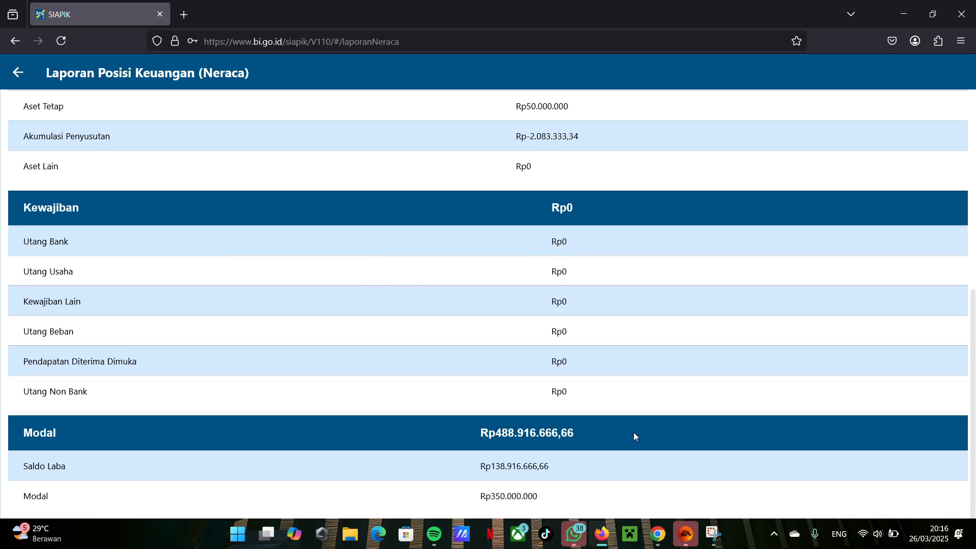
scroll(436, 282, up, 7)
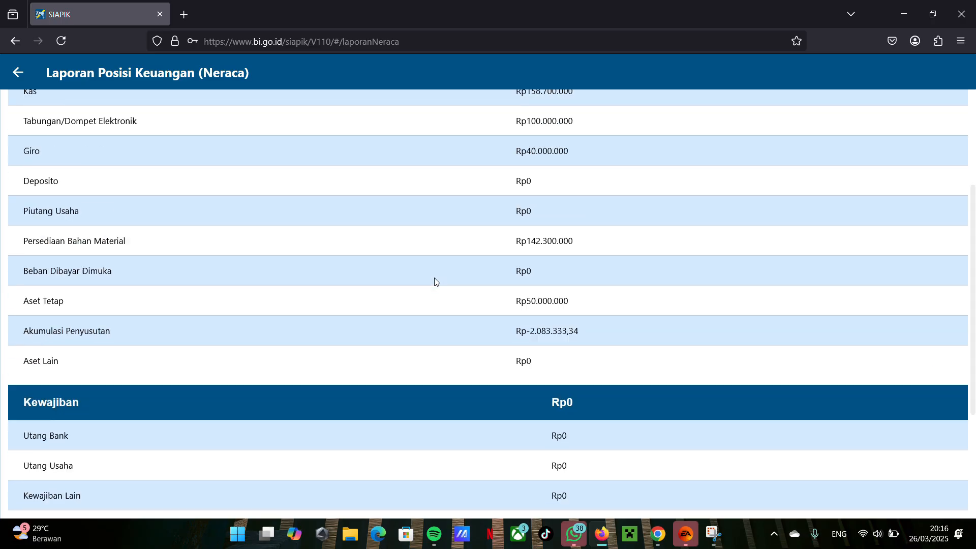
scroll(555, 305, down, 7)
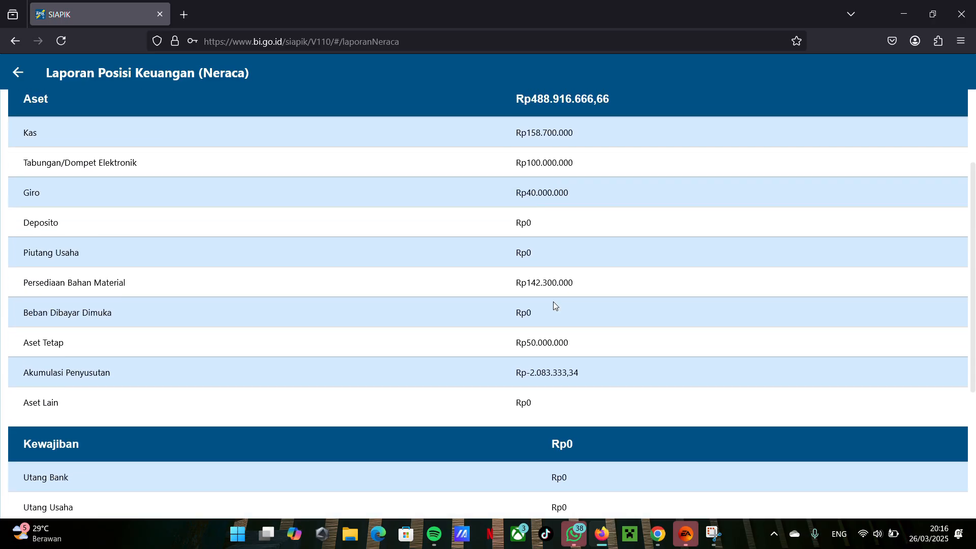
scroll(555, 305, up, 7)
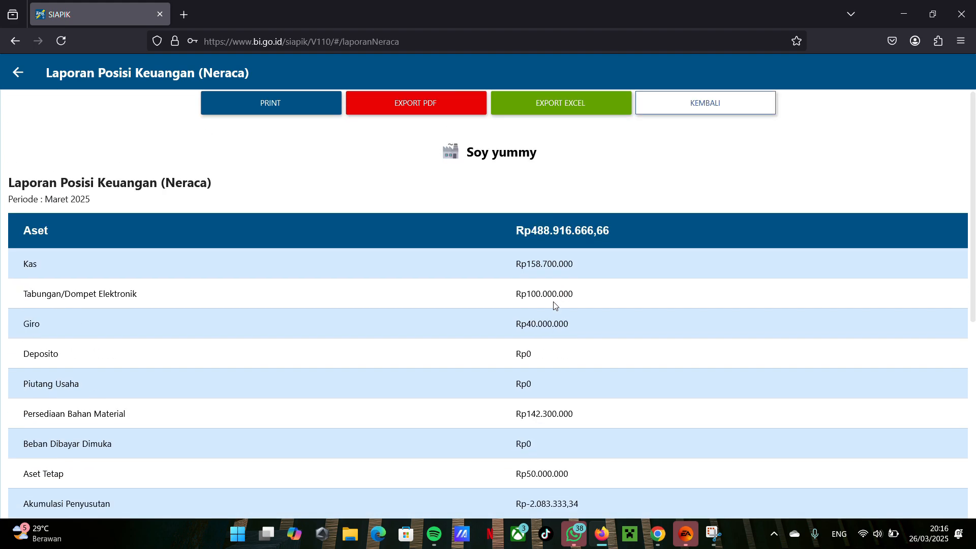
scroll(596, 471, down, 3)
scroll(596, 473, down, 5)
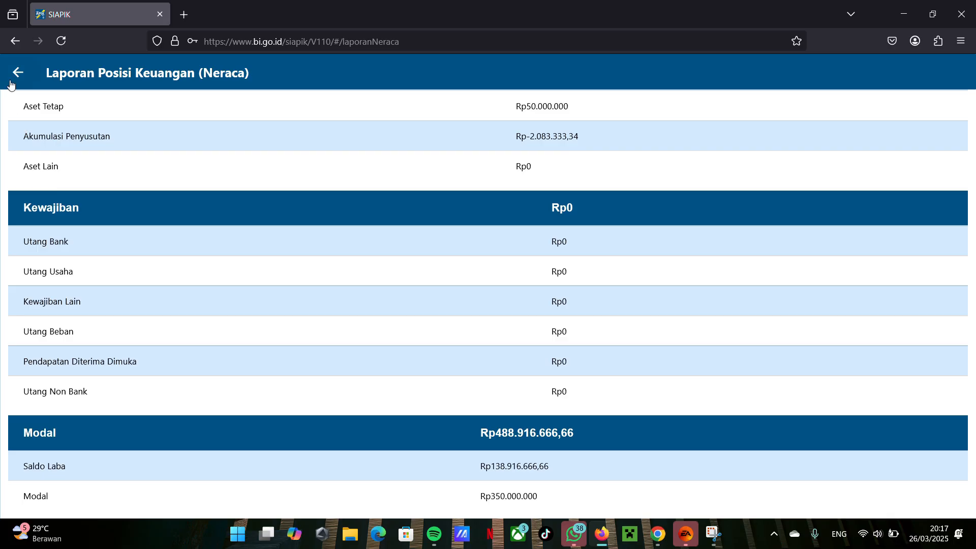
scroll(276, 238, up, 7)
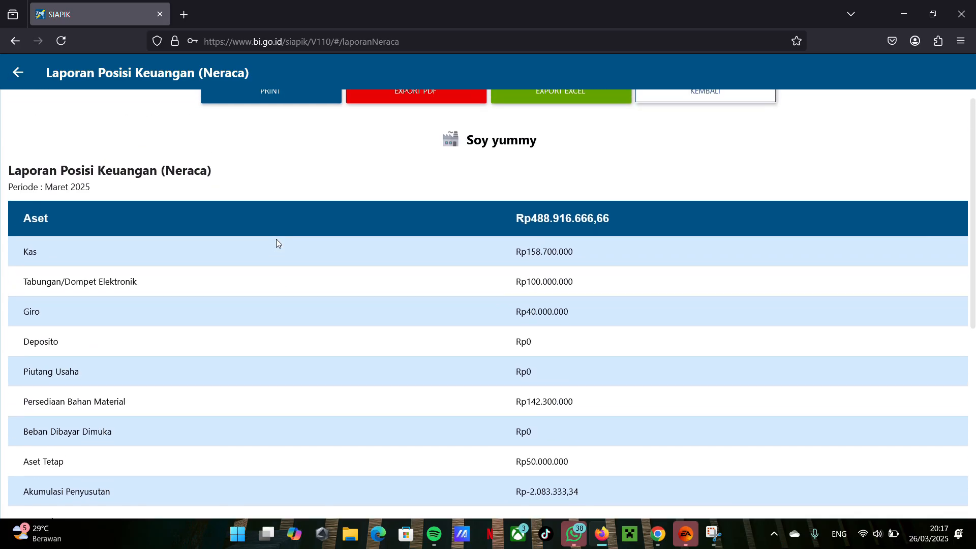
scroll(275, 243, down, 2)
scroll(277, 242, up, 1)
scroll(277, 243, down, 3)
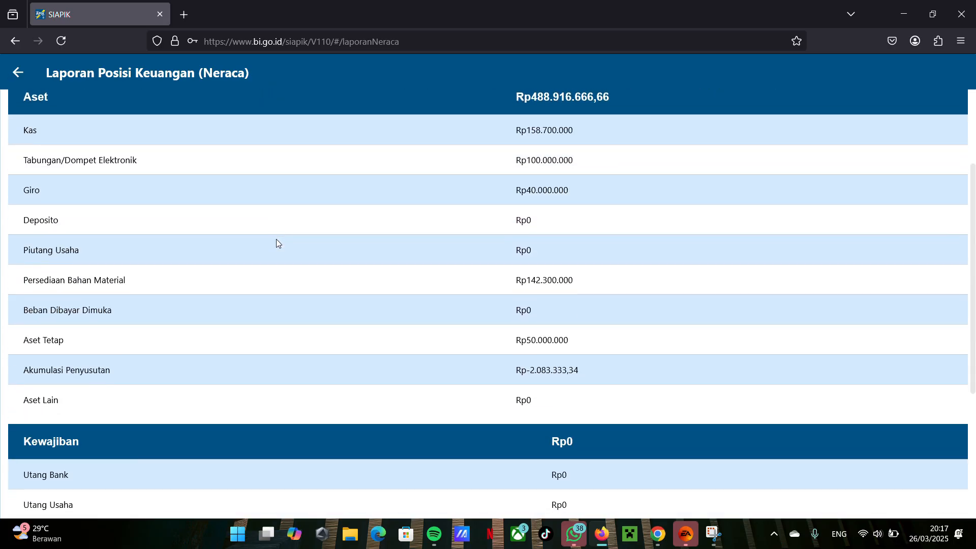
scroll(277, 243, up, 3)
scroll(277, 243, down, 3)
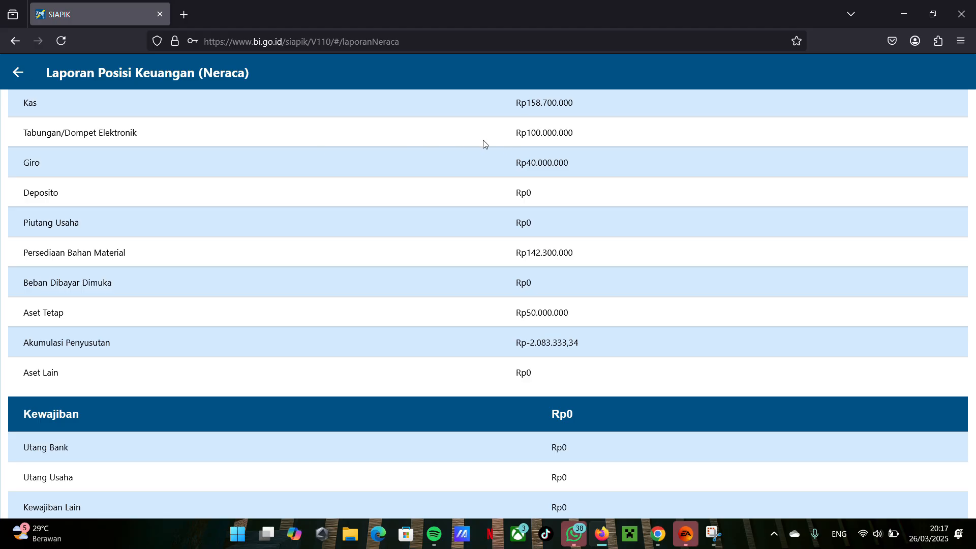
scroll(510, 353, down, 4)
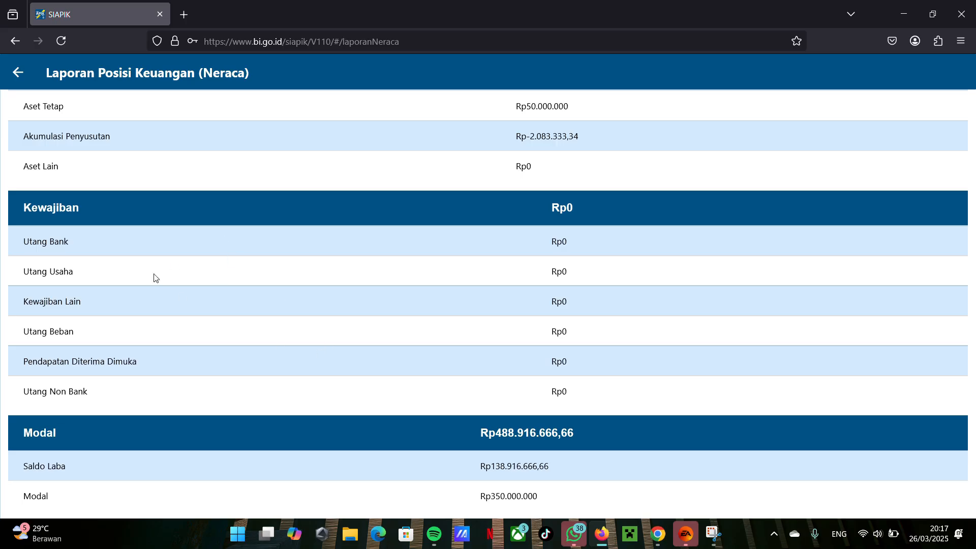
click(18, 72)
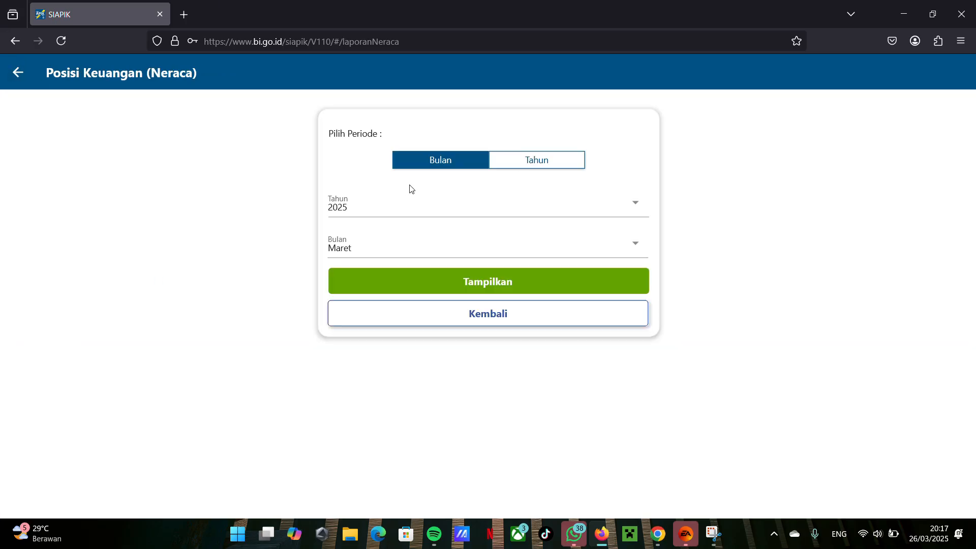
Step: Leave the Neraca report and display the monthly Laporan Laba Rugi for Maret 2025
click(18, 72)
click(642, 194)
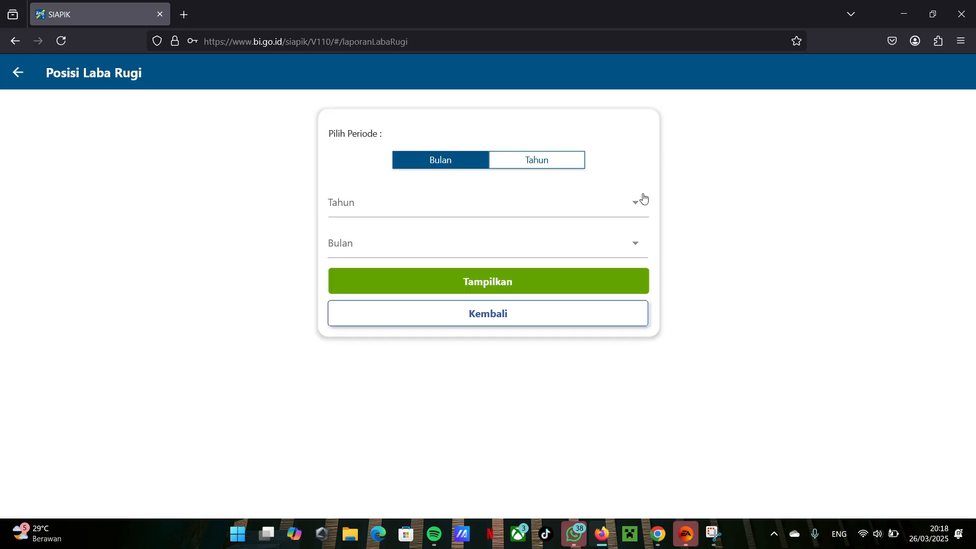
click(471, 197)
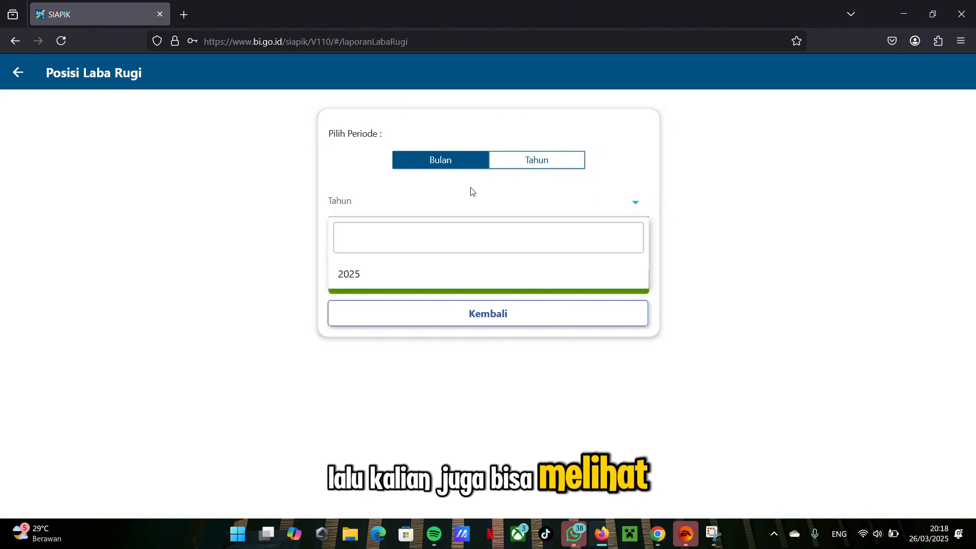
click(473, 264)
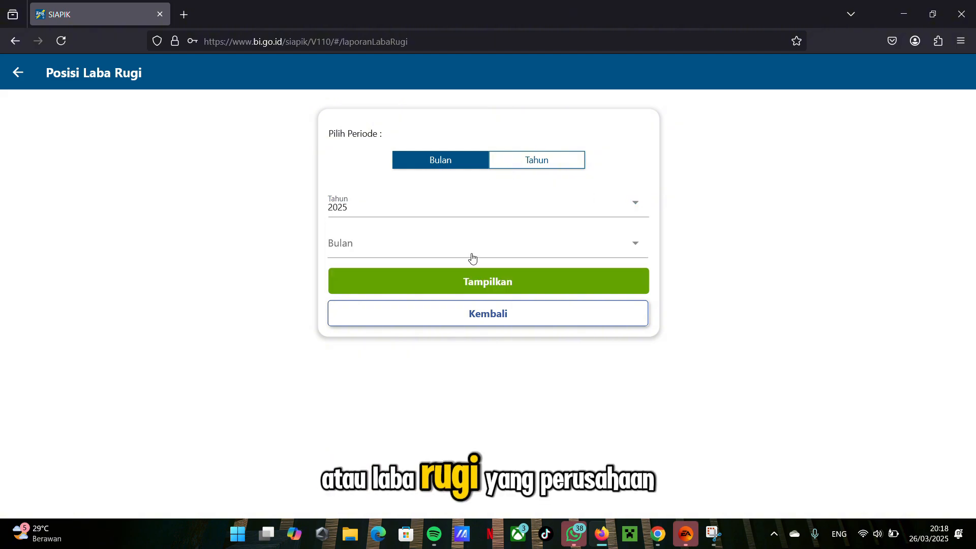
click(473, 254)
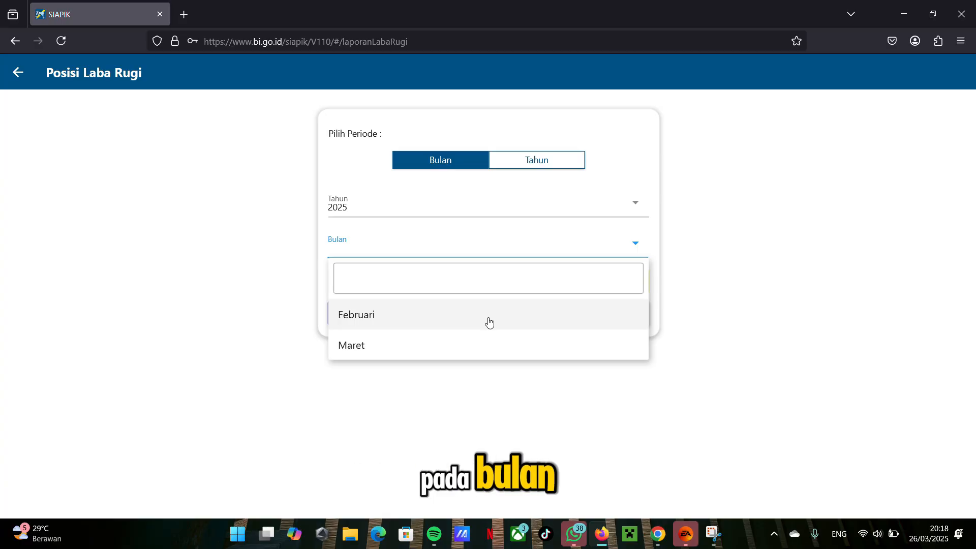
click(490, 342)
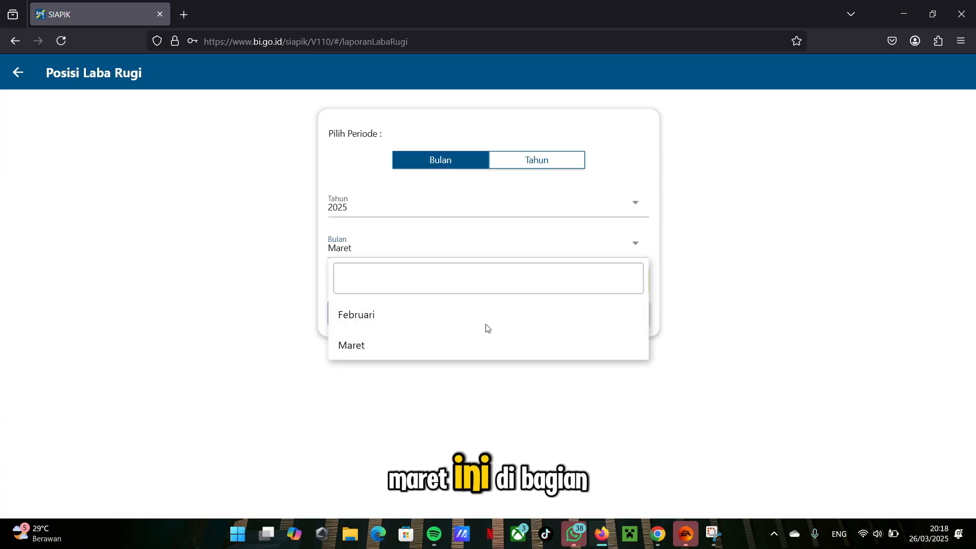
click(473, 282)
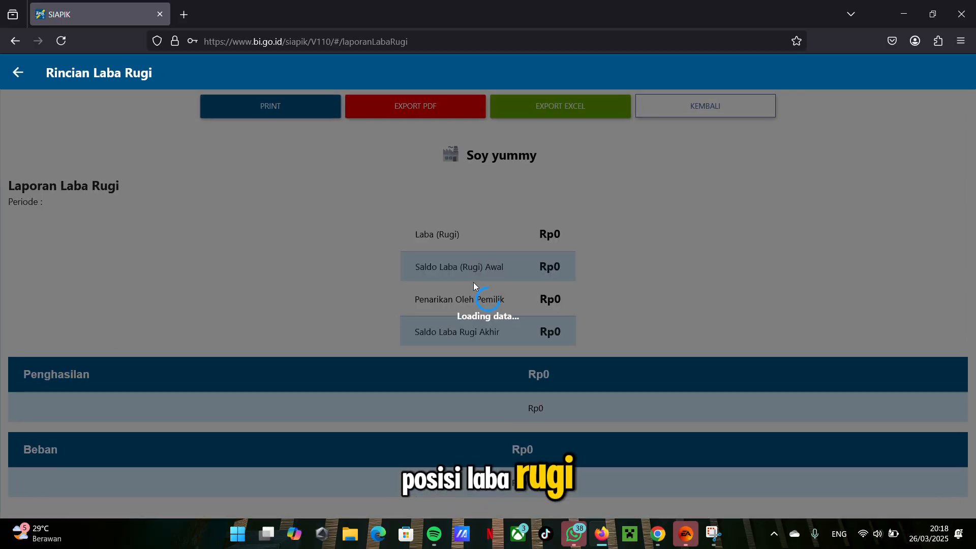
Step: Examine the profit summary, Penghasilan and Beban sections of the Laporan Laba Rugi, and leave the report
scroll(473, 286, down, 1)
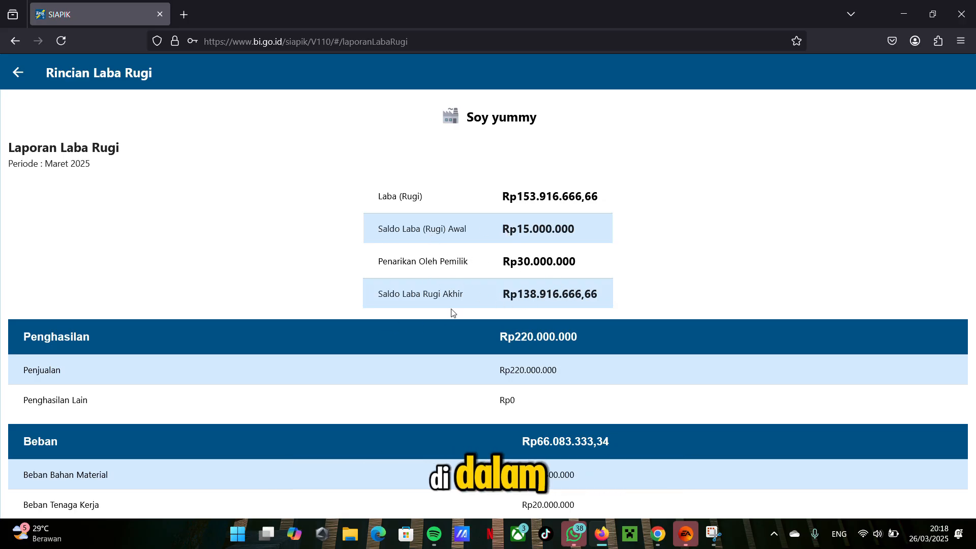
scroll(517, 307, down, 1)
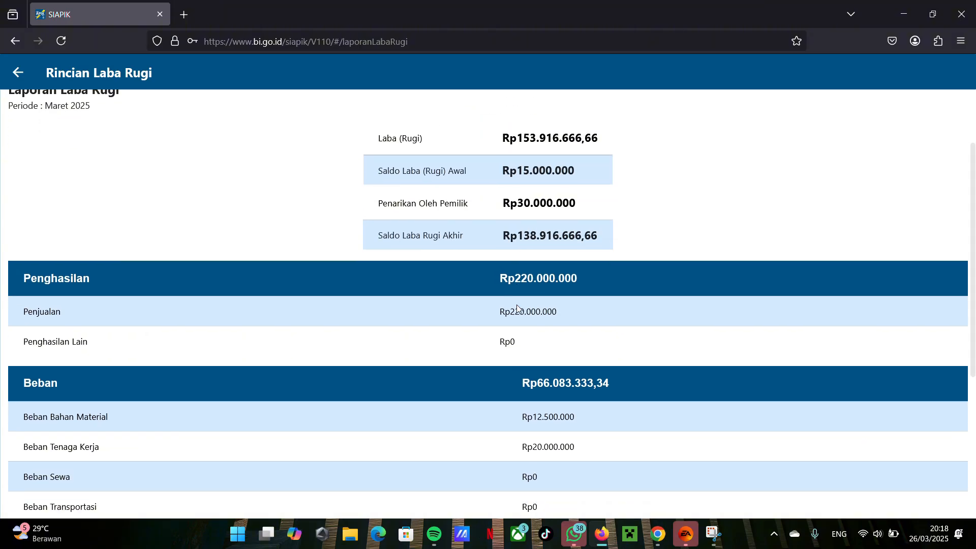
scroll(518, 307, down, 5)
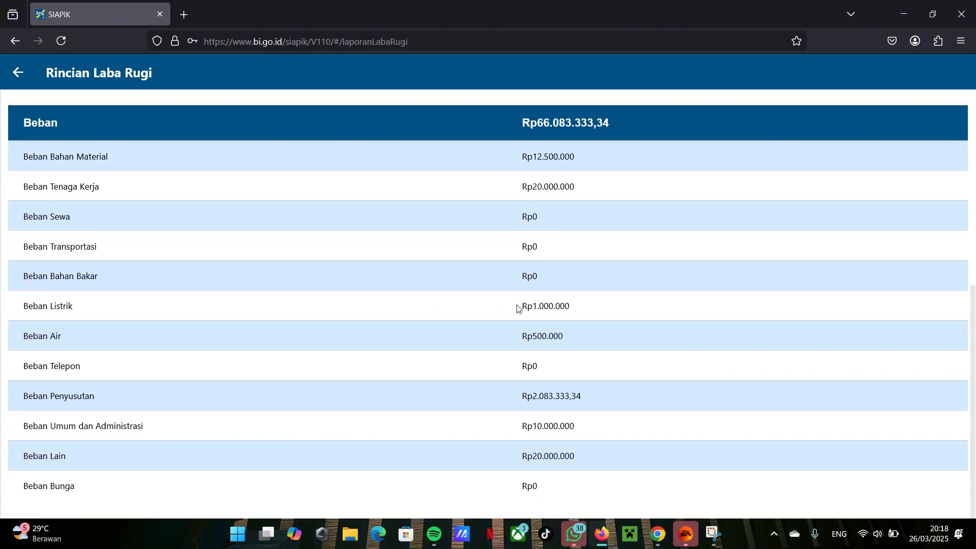
scroll(518, 308, up, 7)
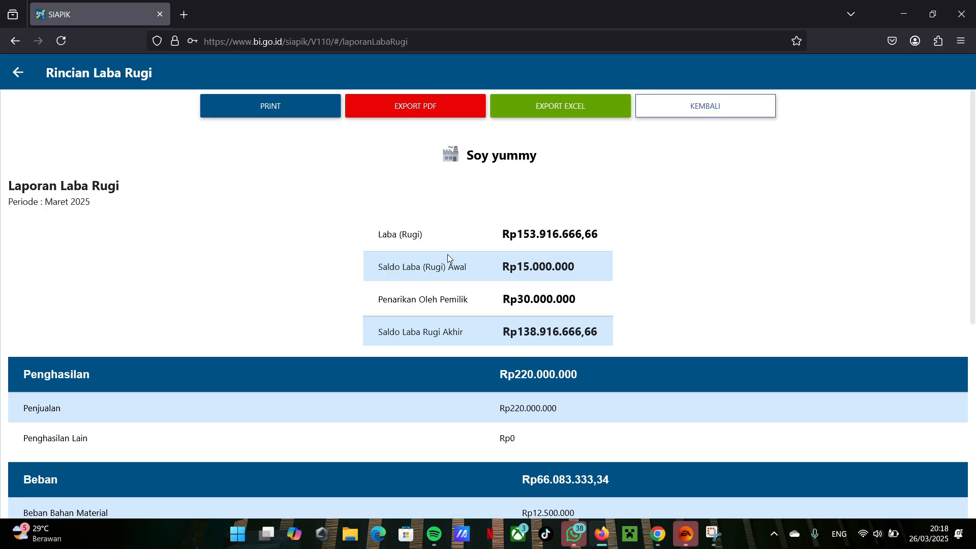
click(19, 73)
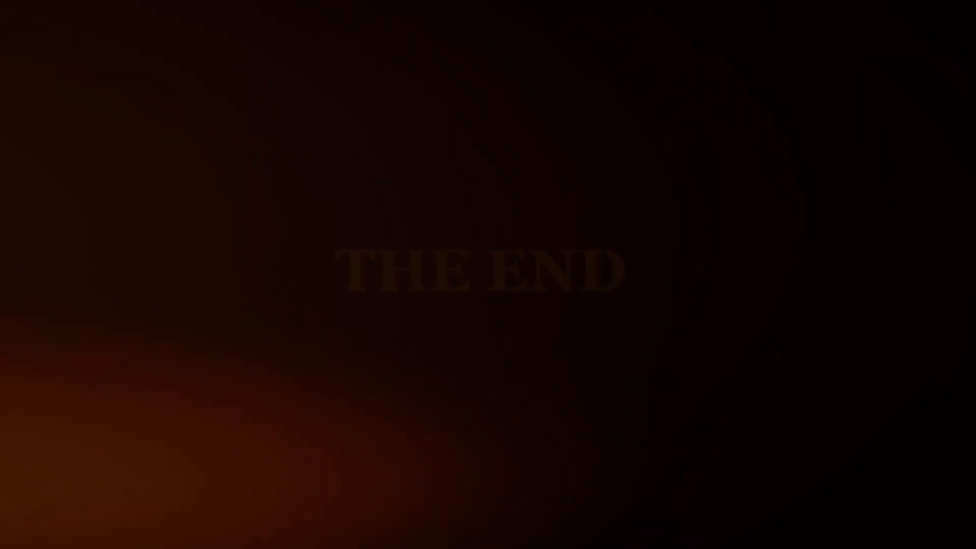